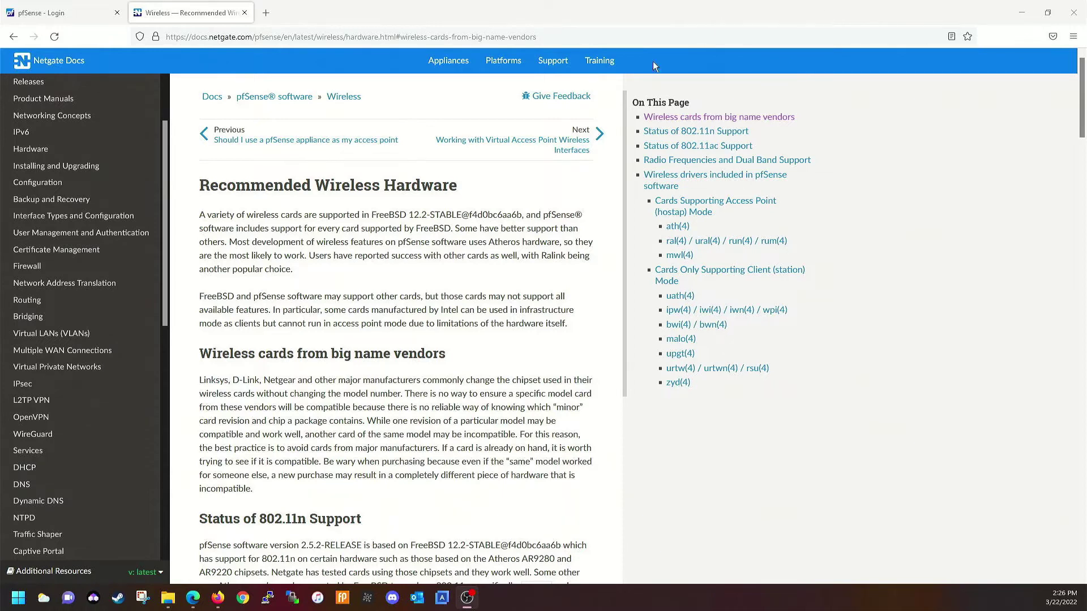
# Review the supported wireless card lists on the Recommended Wireless Hardware page
pyautogui.click(573, 39)
pyautogui.click(866, 396)
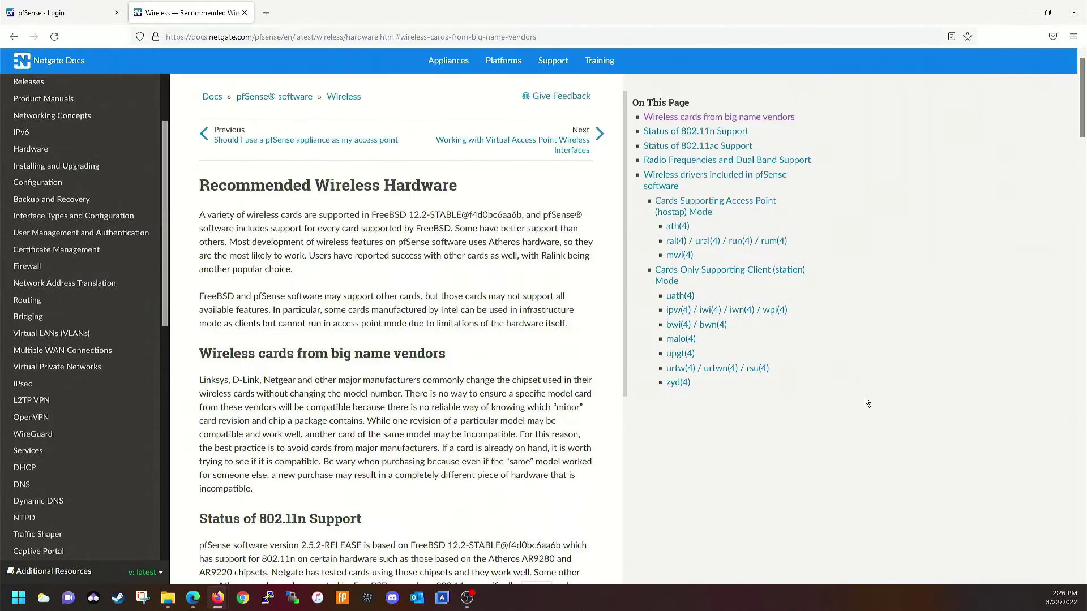
pyautogui.scroll(-7, 611, 342)
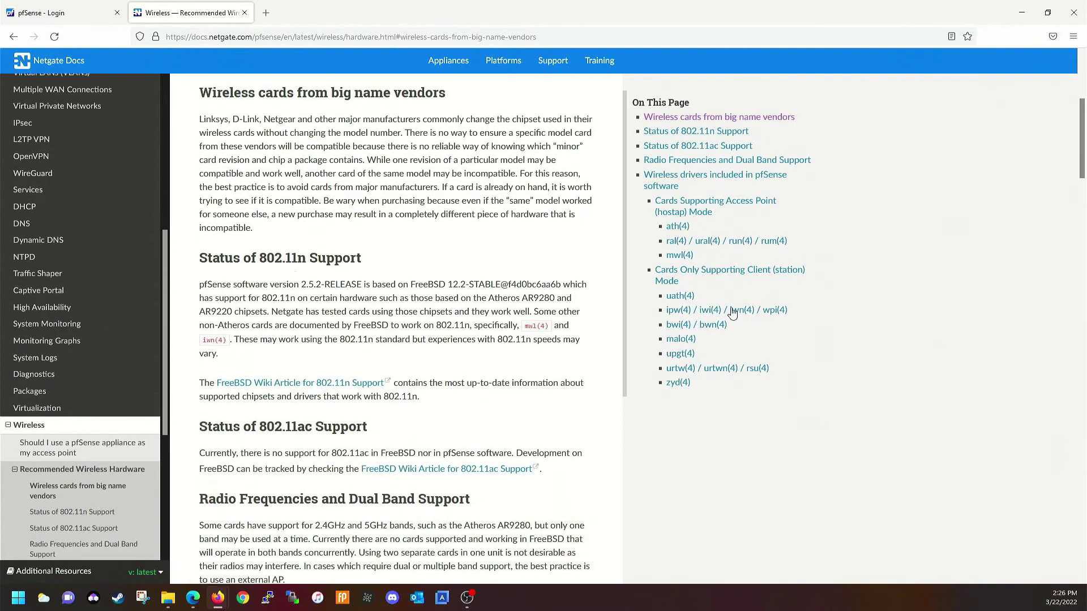
pyautogui.scroll(6, 664, 298)
pyautogui.scroll(1, 665, 298)
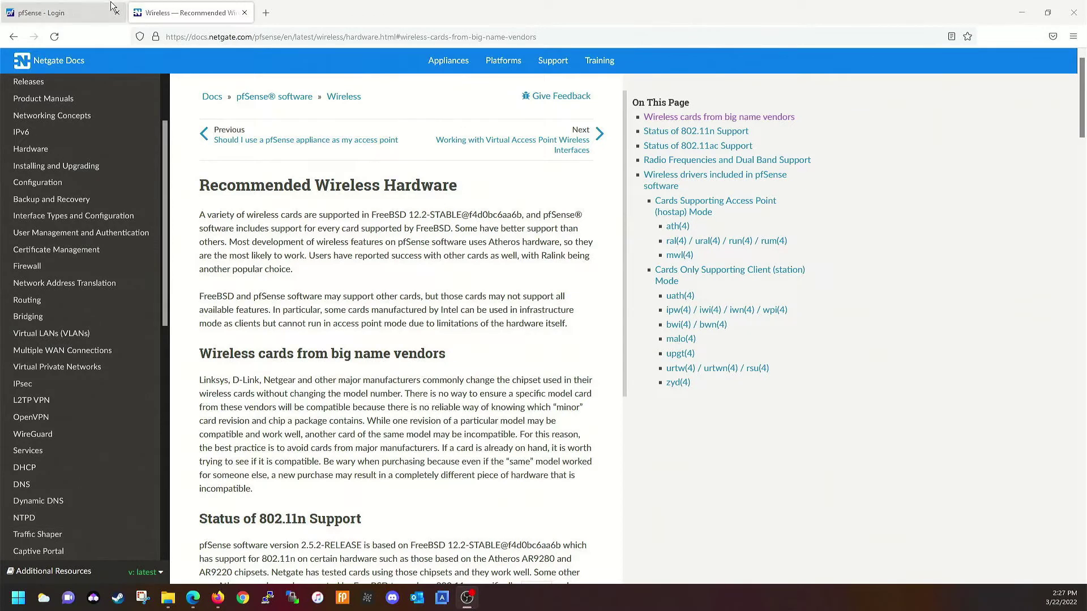
# Sign in to pfSense as admin with the account password, declining to save the login
pyautogui.click(86, 6)
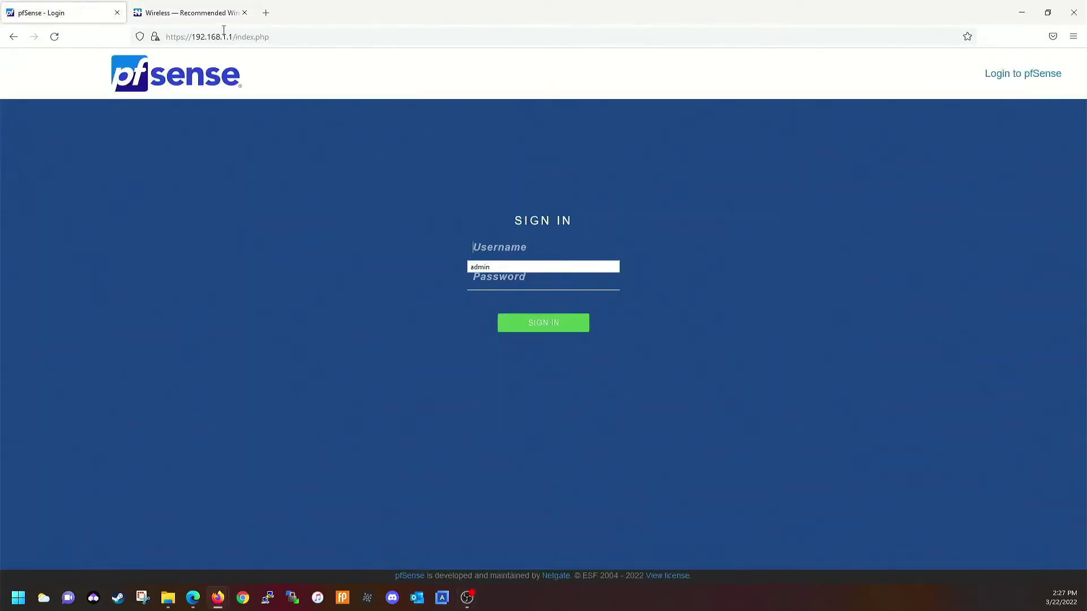
pyautogui.click(496, 252)
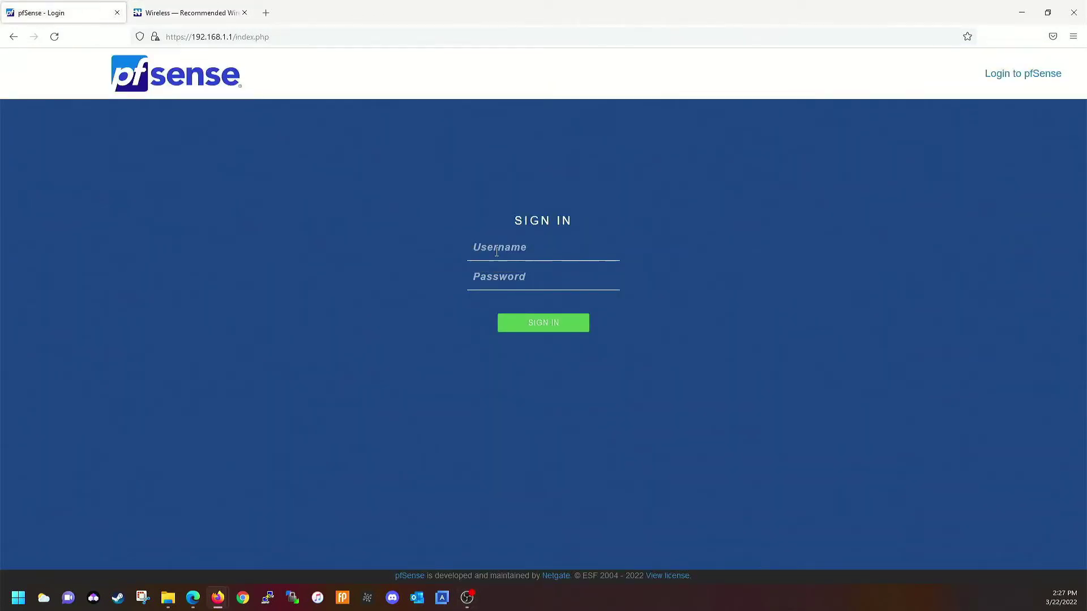
pyautogui.write('admin')
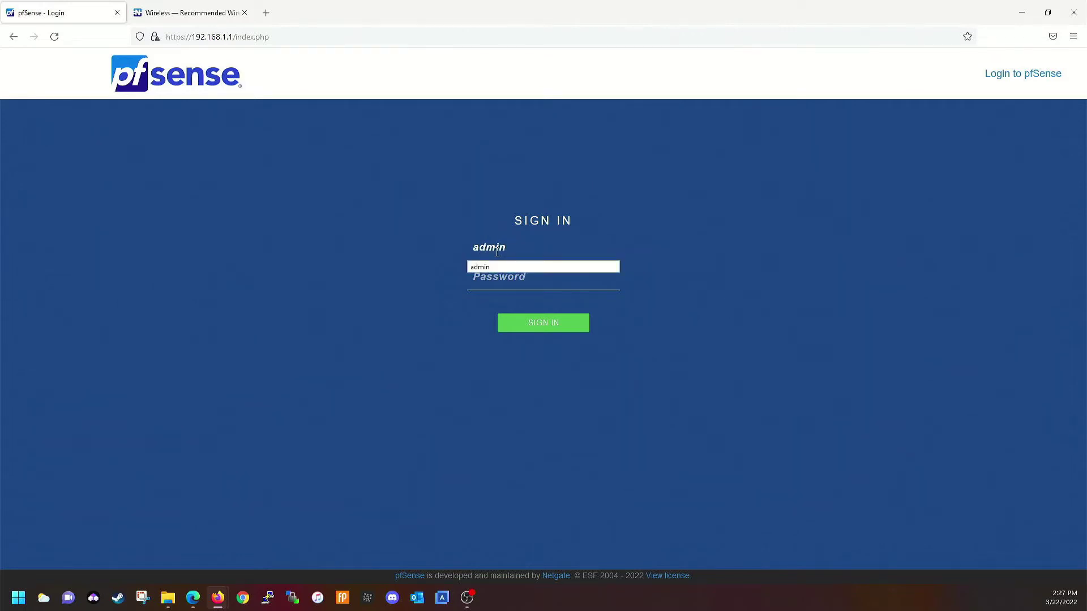
pyautogui.press('Tab')
pyautogui.write('*************')
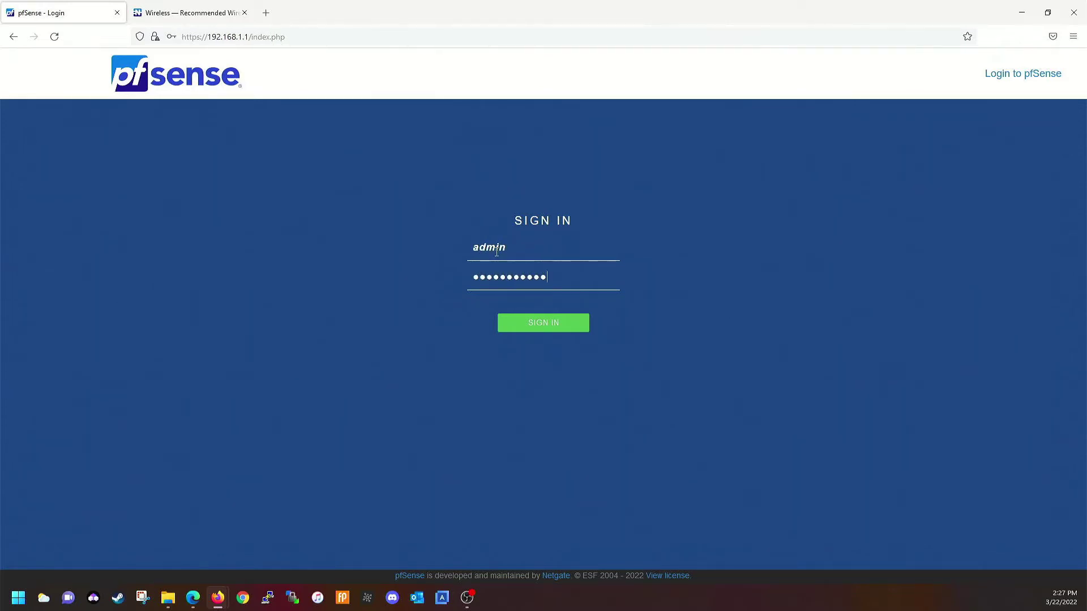
pyautogui.write('*')
pyautogui.press('Return')
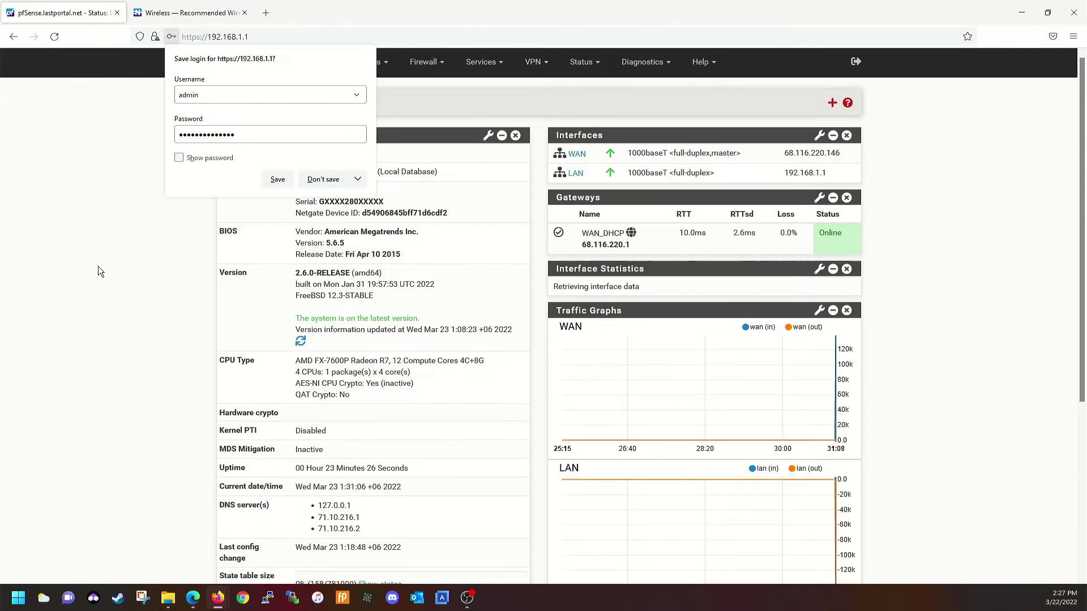
pyautogui.click(107, 304)
pyautogui.moveTo(846, 153); pyautogui.dragTo(783, 153)
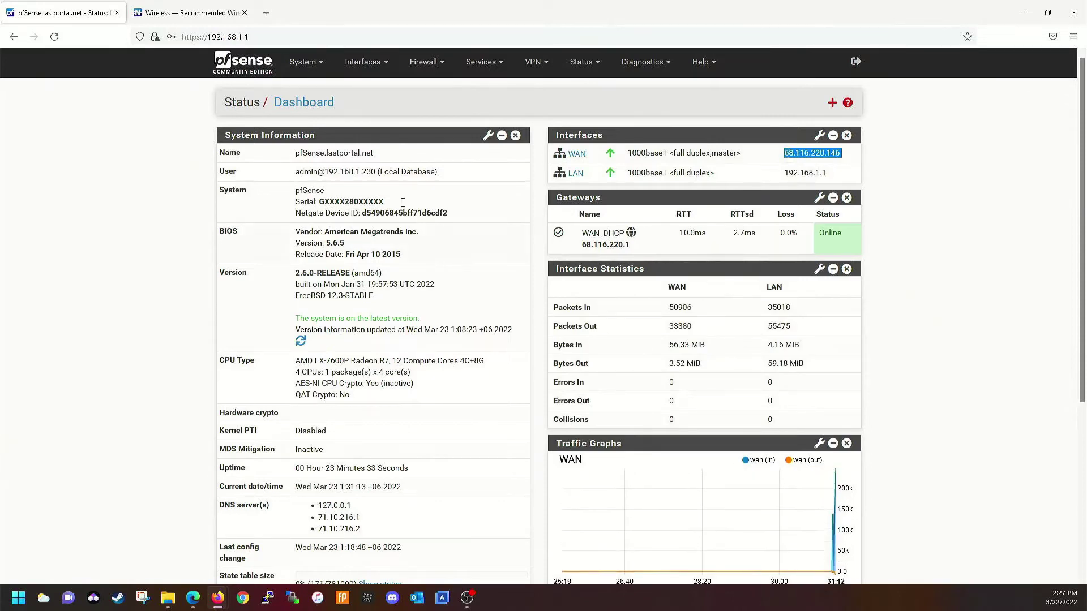
pyautogui.click(354, 63)
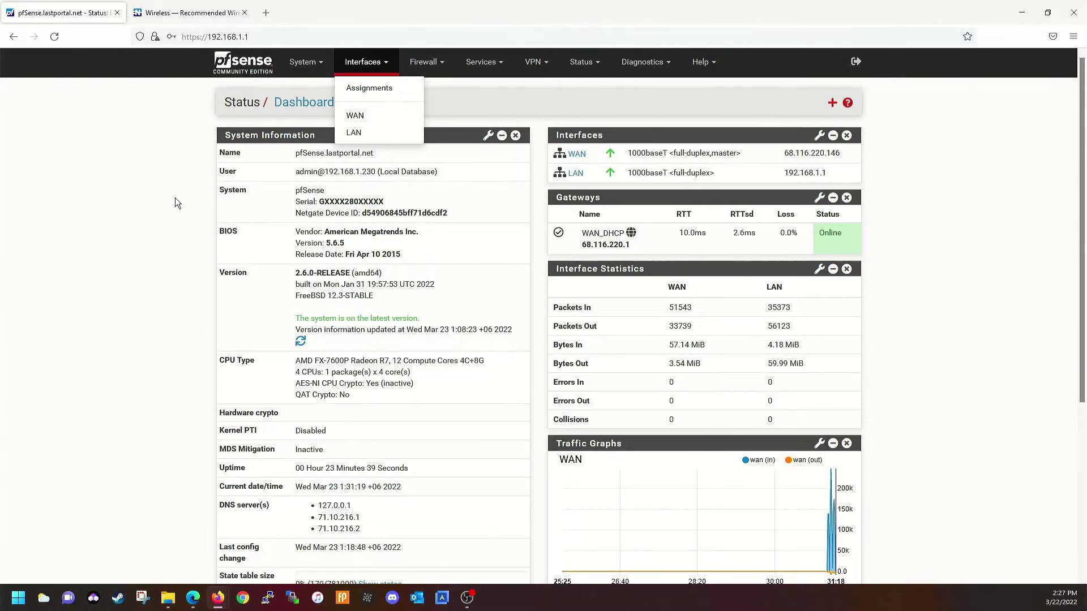
pyautogui.click(379, 196)
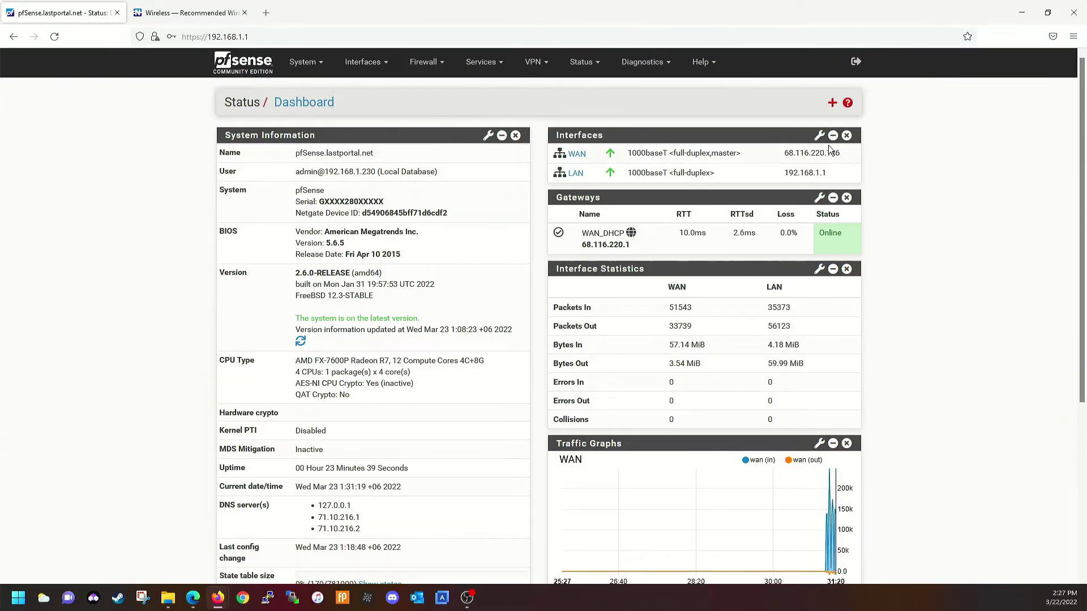
pyautogui.moveTo(841, 155); pyautogui.dragTo(778, 149)
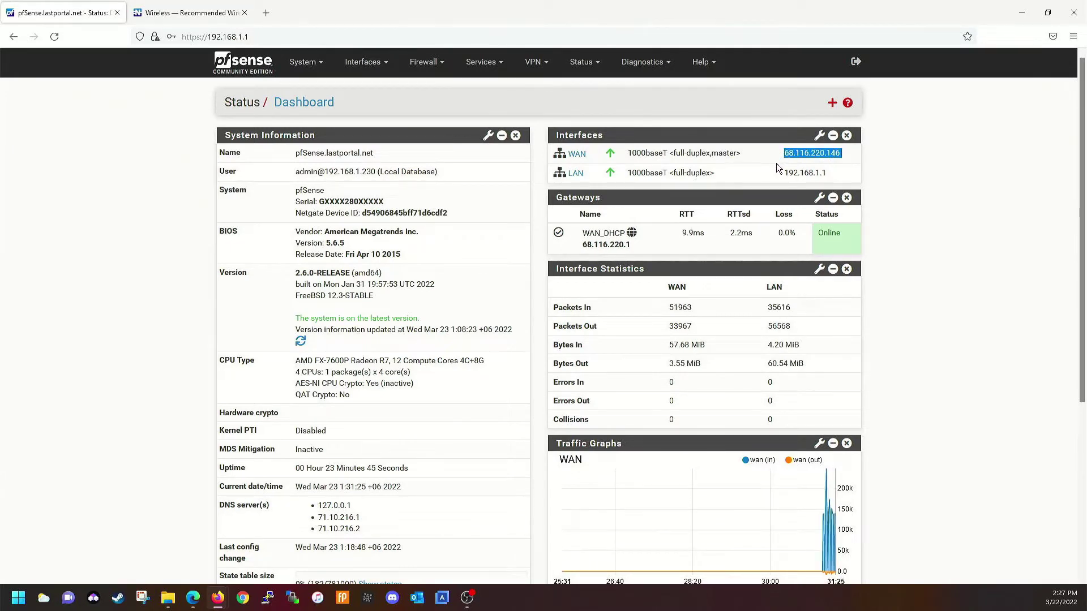
pyautogui.click(932, 294)
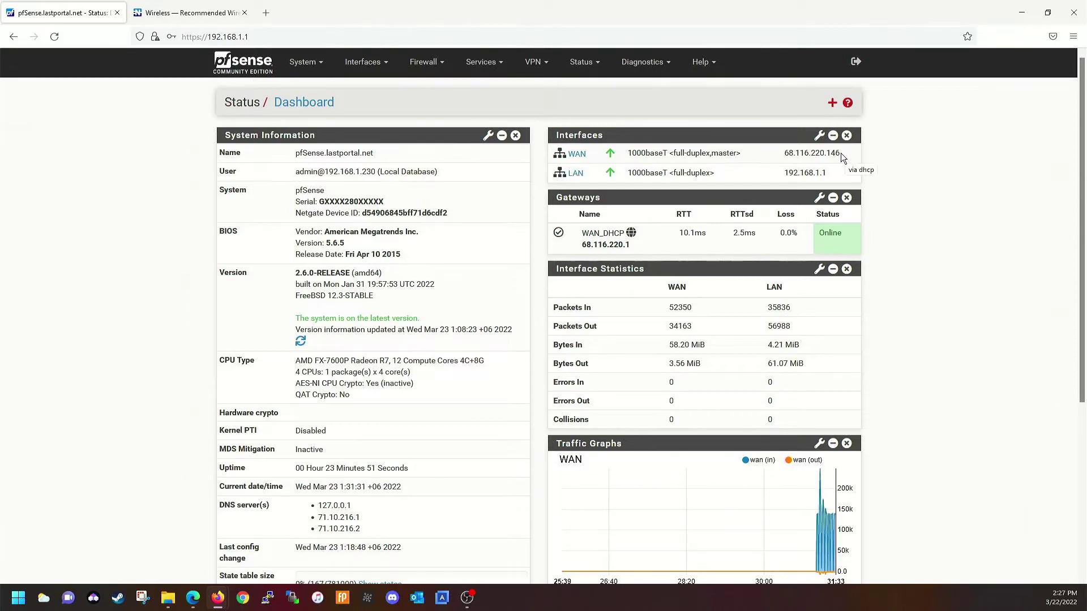
pyautogui.moveTo(838, 157); pyautogui.dragTo(789, 157)
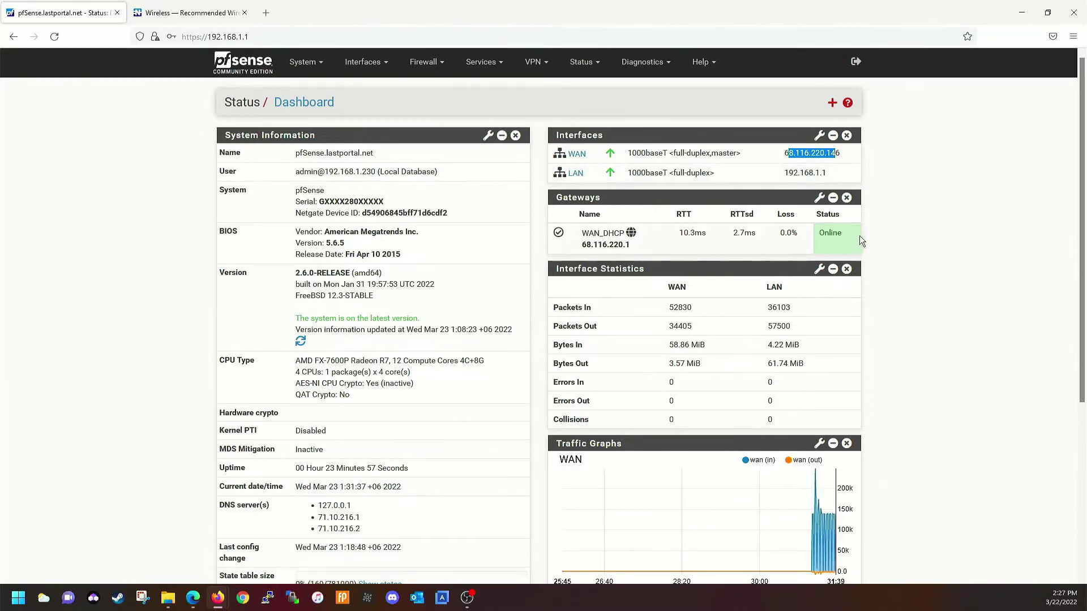
pyautogui.click(824, 238)
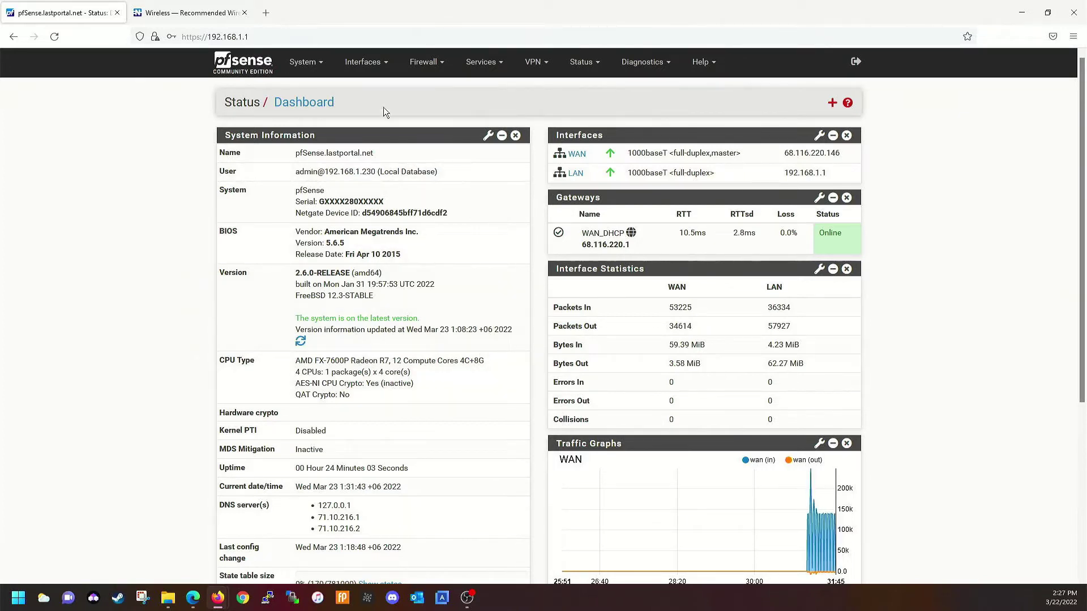
pyautogui.click(368, 62)
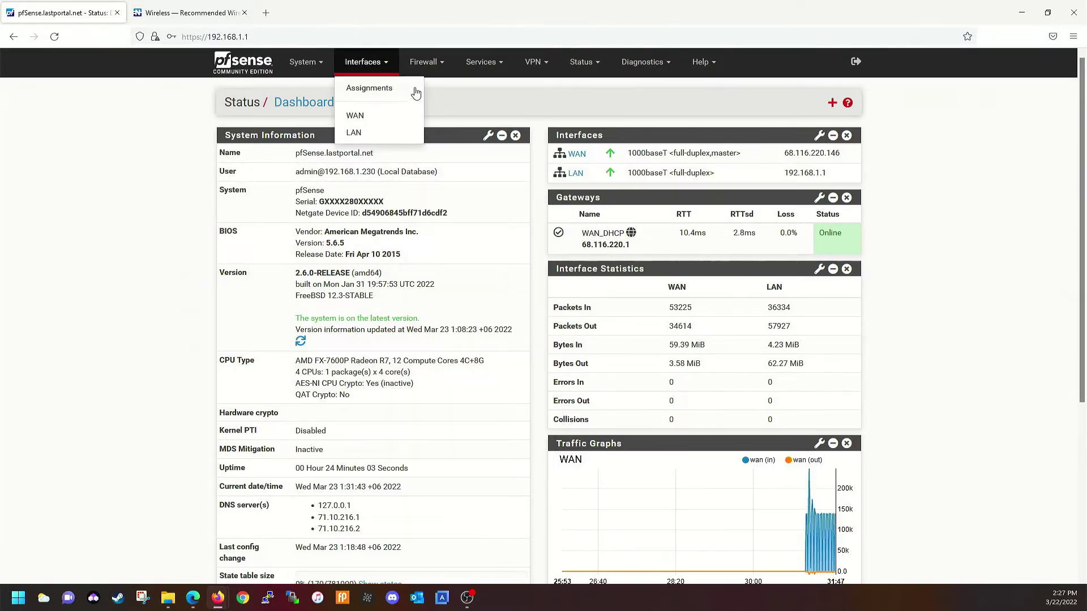
# Add a wireless interface on the default parent with description WIFI and save it
pyautogui.click(378, 87)
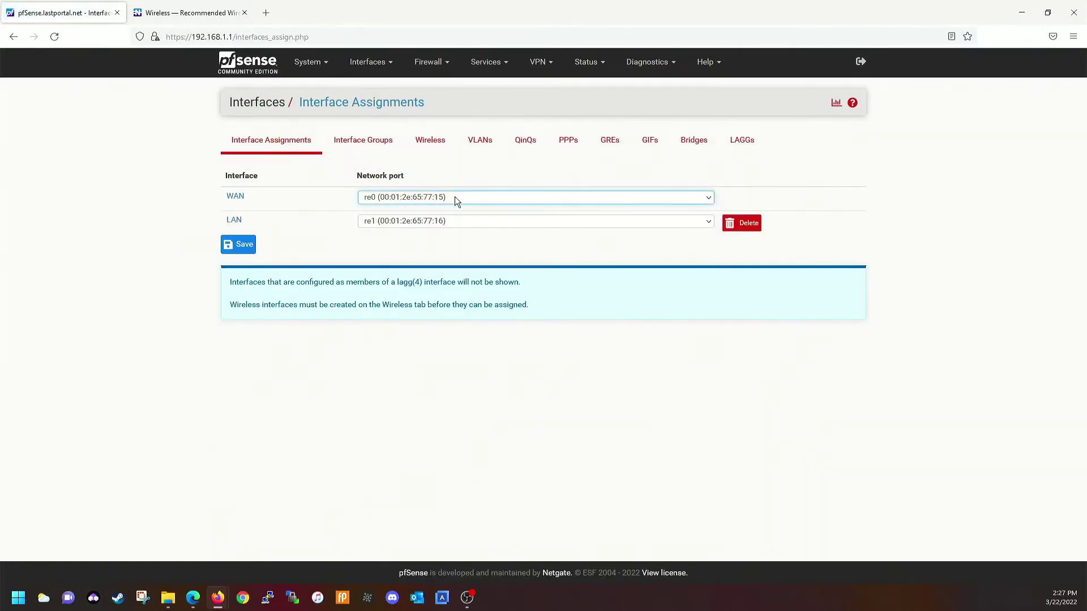
pyautogui.click(428, 147)
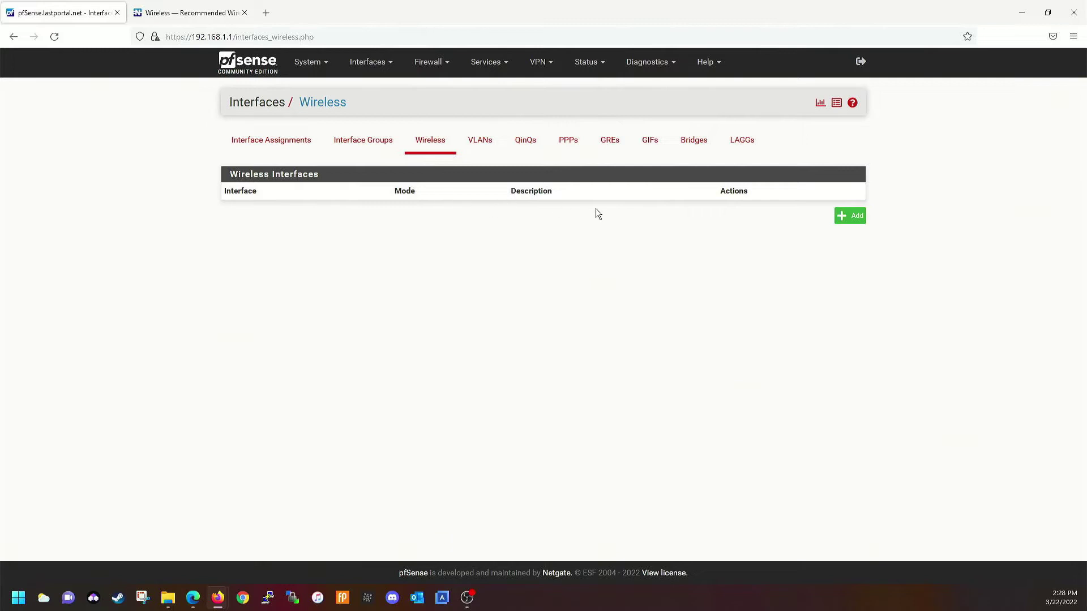
pyautogui.click(849, 217)
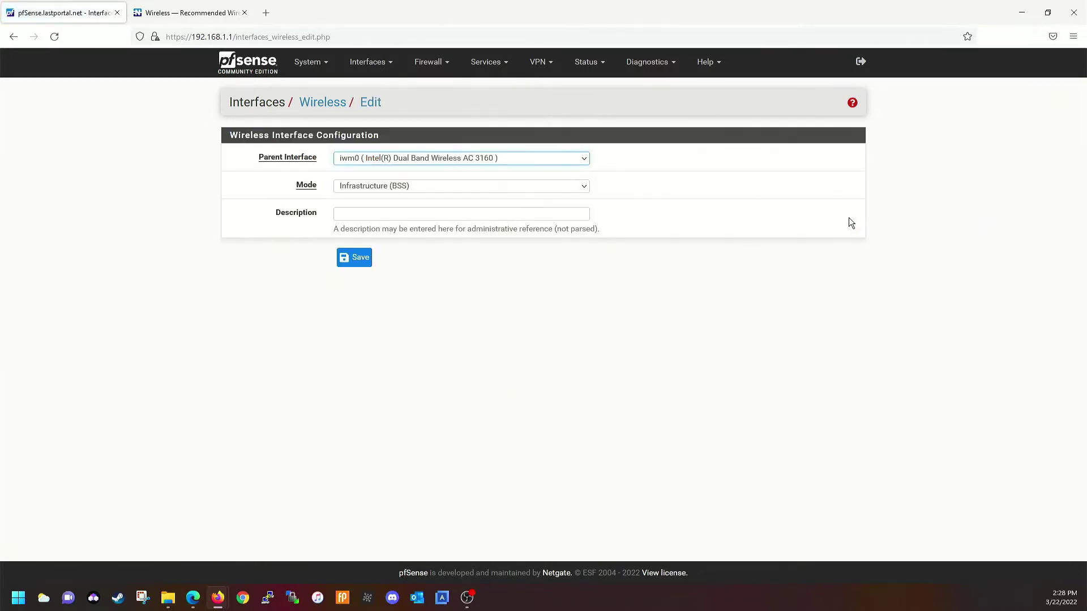
pyautogui.click(514, 158)
pyautogui.click(514, 157)
pyautogui.click(436, 216)
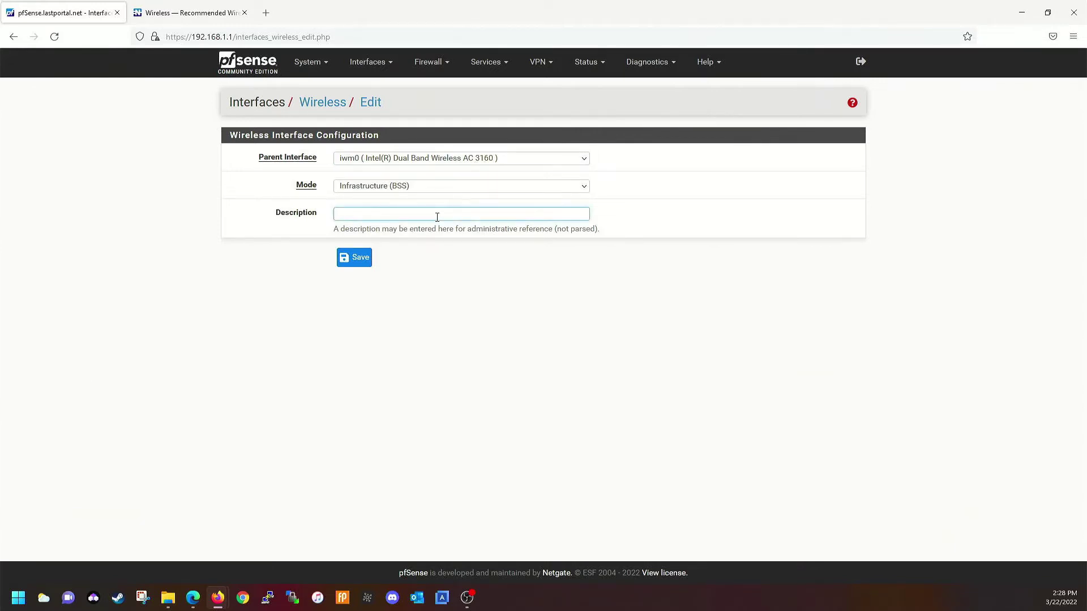
pyautogui.write('WIFI')
pyautogui.click(354, 258)
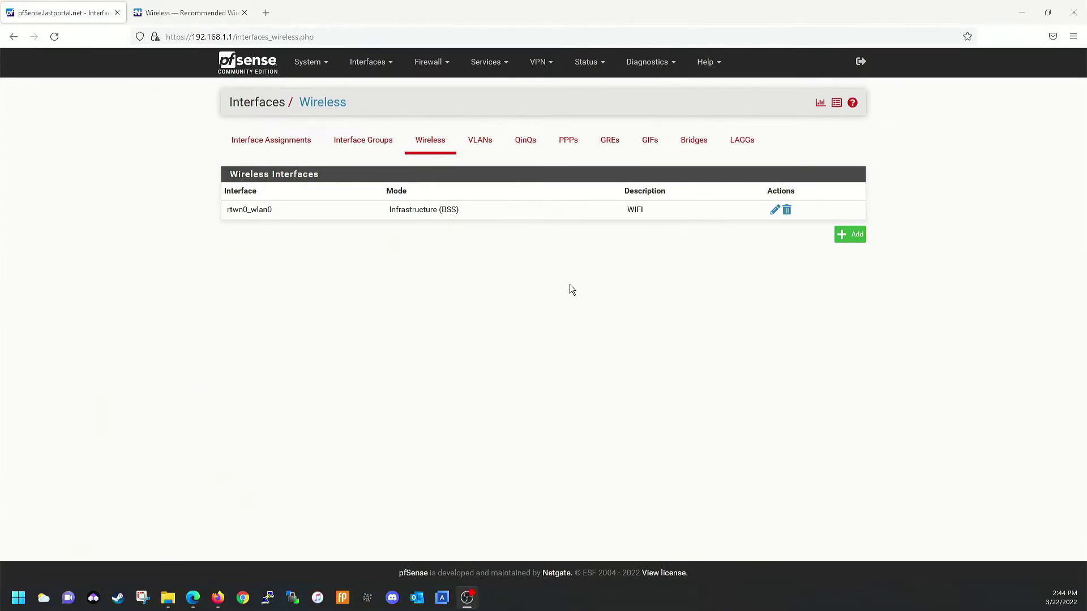
# Delete the rtwn0_wlan0 WIFI wireless interface and start a new wireless interface form
pyautogui.rightClick(561, 230)
pyautogui.click(453, 263)
pyautogui.moveTo(464, 223); pyautogui.dragTo(379, 220)
pyautogui.click(404, 220)
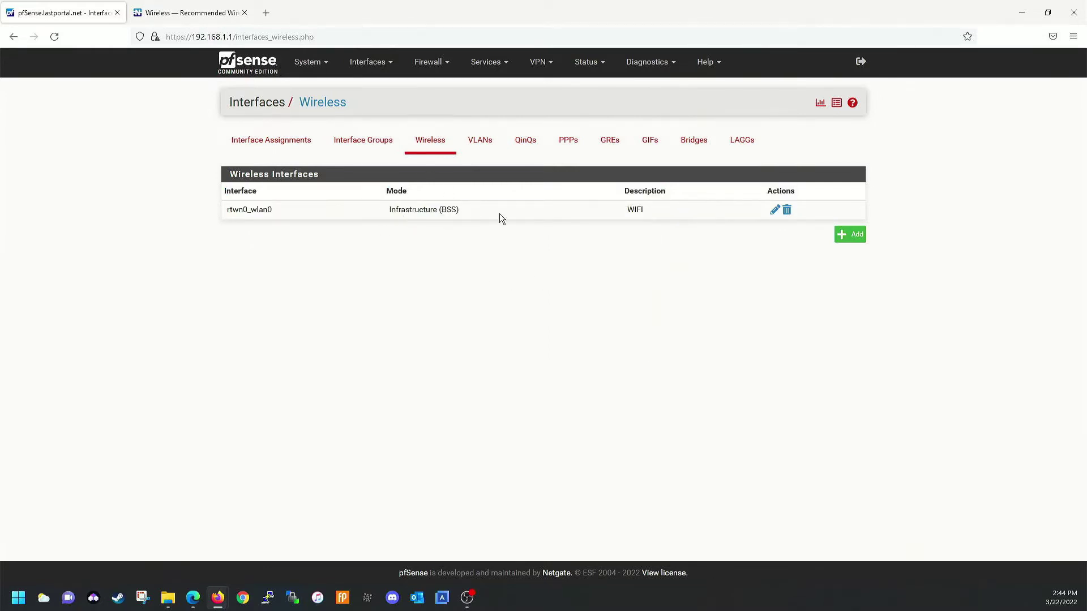
pyautogui.click(787, 214)
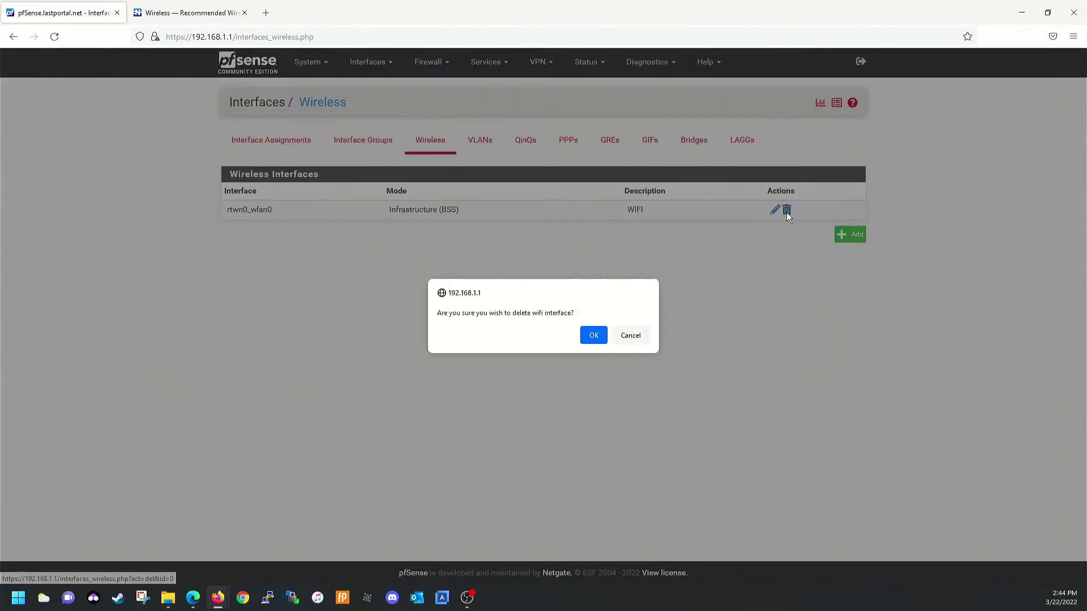
pyautogui.click(593, 335)
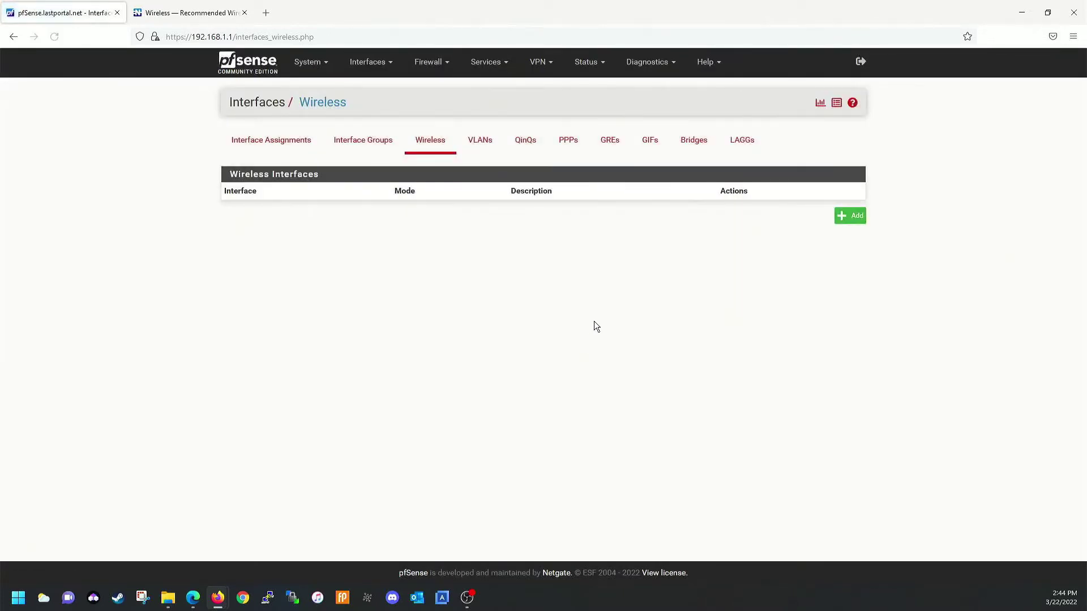
pyautogui.click(852, 217)
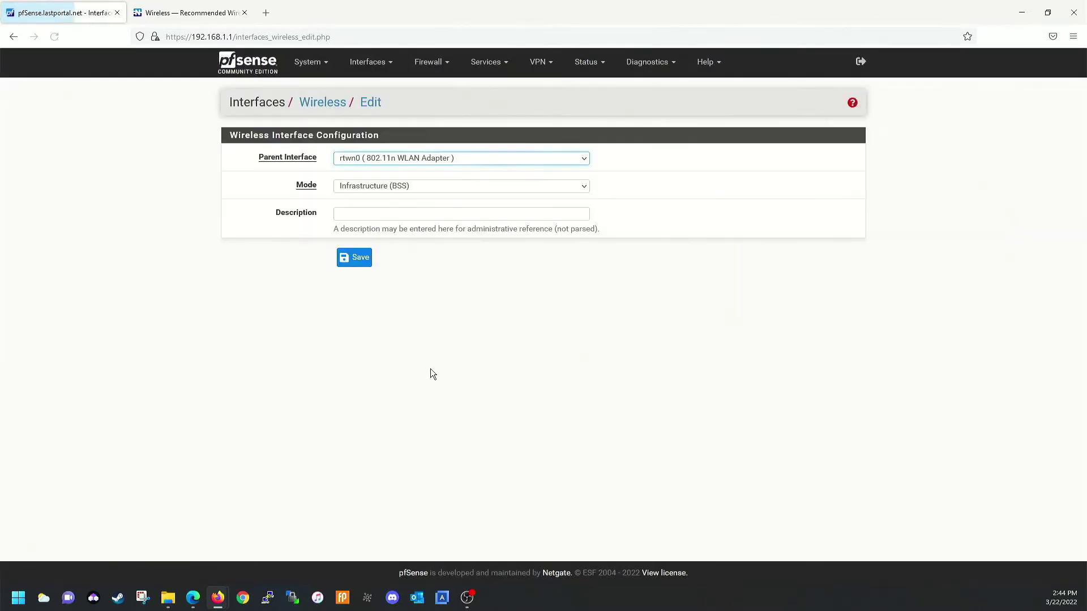
# Try saving a WIFI Access Point interface on the Intel Dual Band Wireless AC 3160 card
pyautogui.click(471, 159)
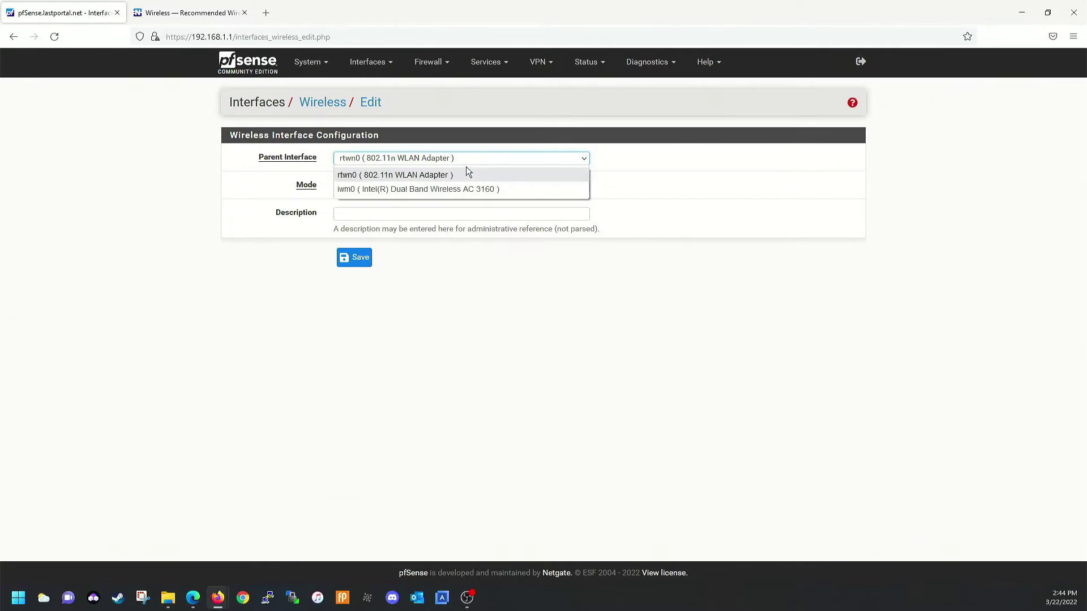
pyautogui.click(432, 190)
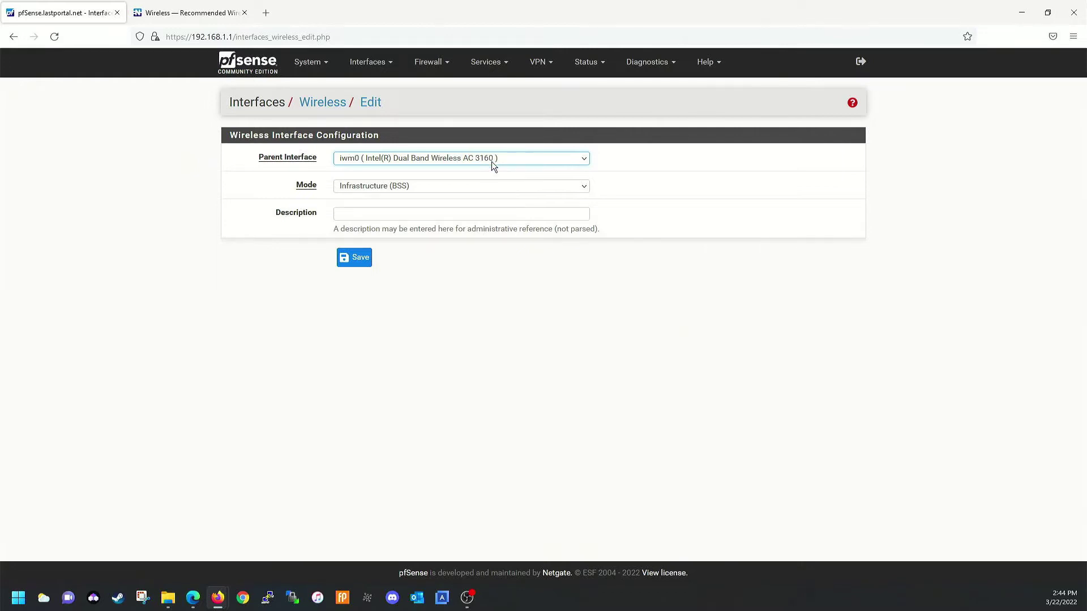
pyautogui.click(411, 188)
pyautogui.click(396, 228)
pyautogui.click(408, 216)
pyautogui.click(385, 216)
pyautogui.click(383, 215)
pyautogui.click(374, 214)
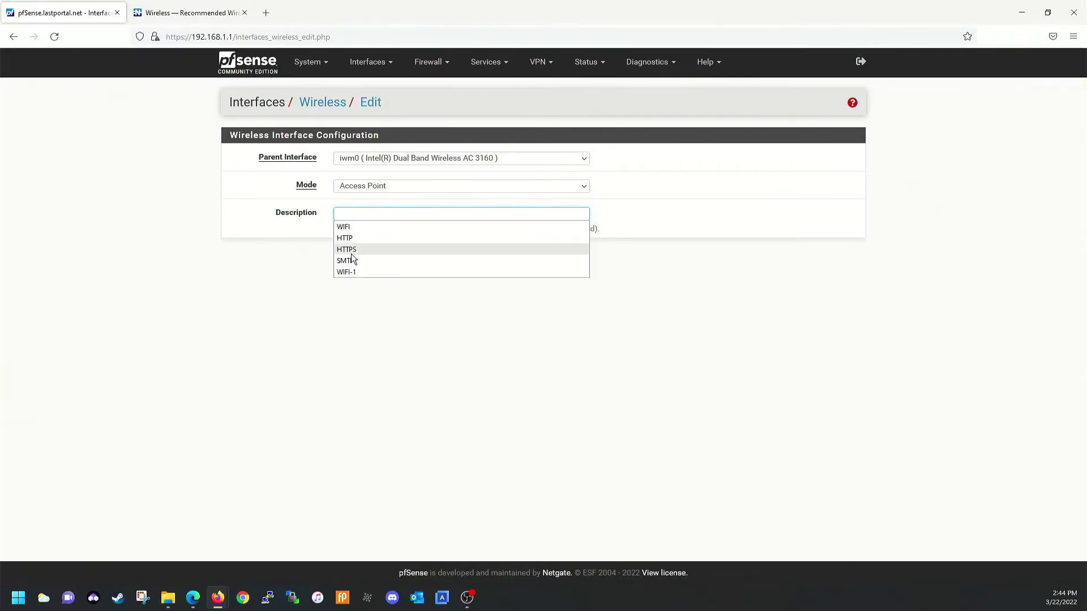
pyautogui.click(365, 226)
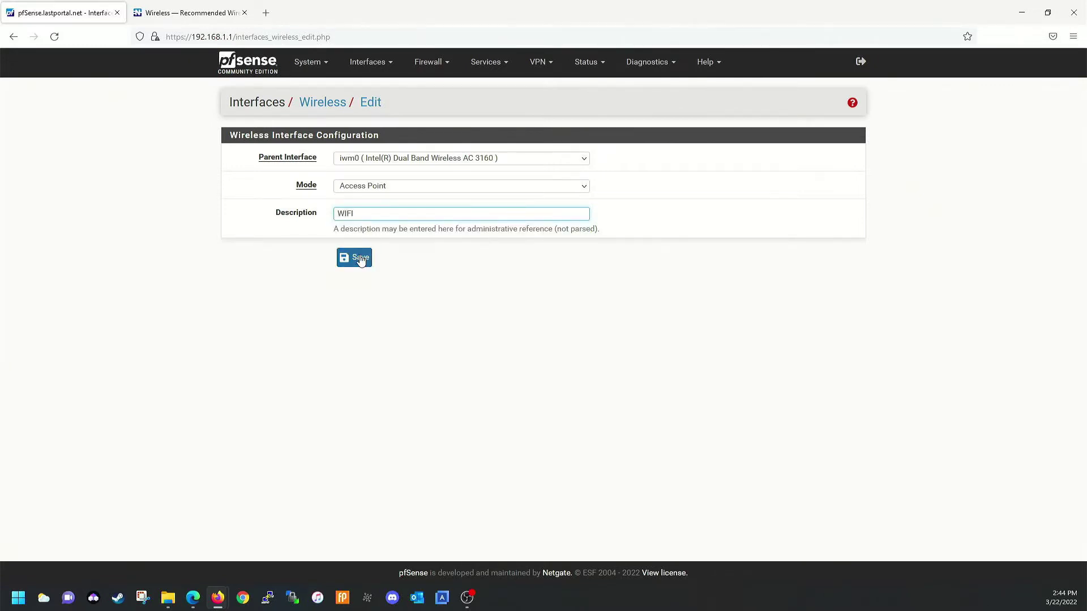
pyautogui.click(360, 259)
# After the iwm0 error, switch the parent to the rtwn0 802.11n adapter and save
pyautogui.moveTo(253, 163); pyautogui.dragTo(373, 176)
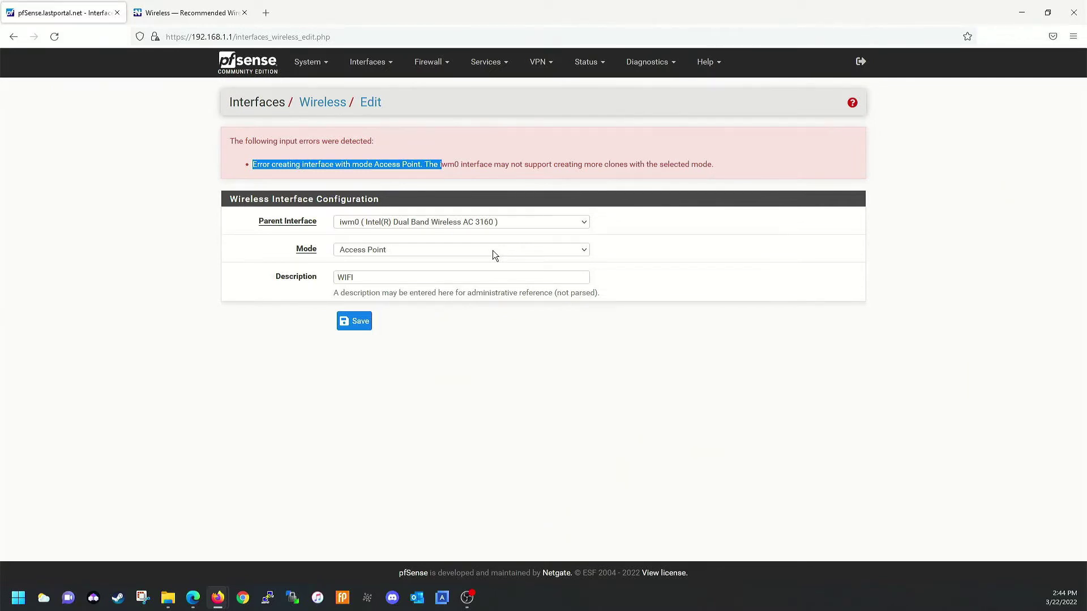
pyautogui.click(486, 221)
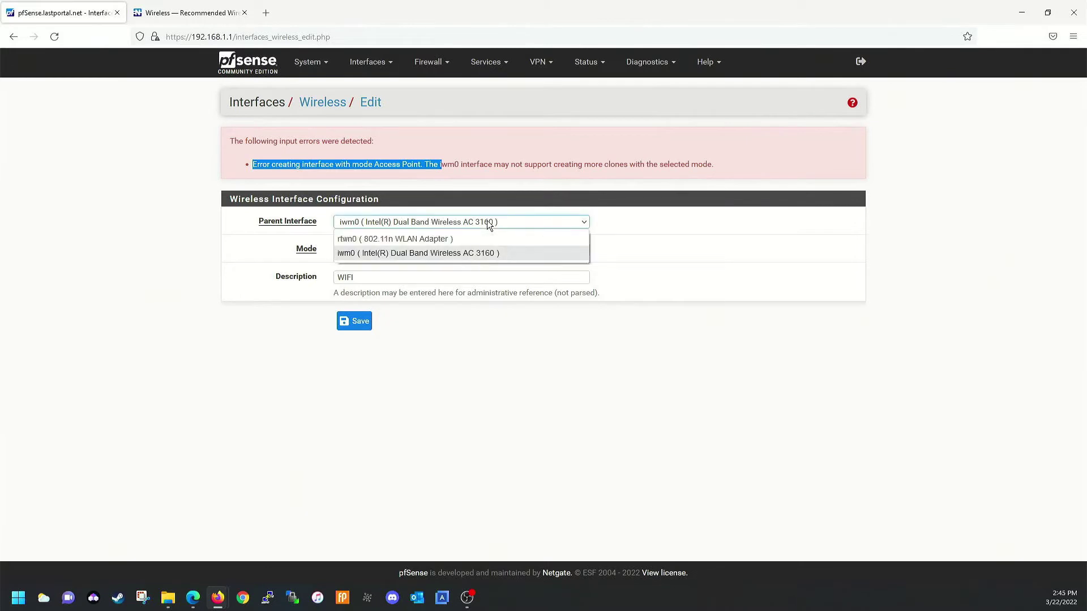
pyautogui.click(446, 237)
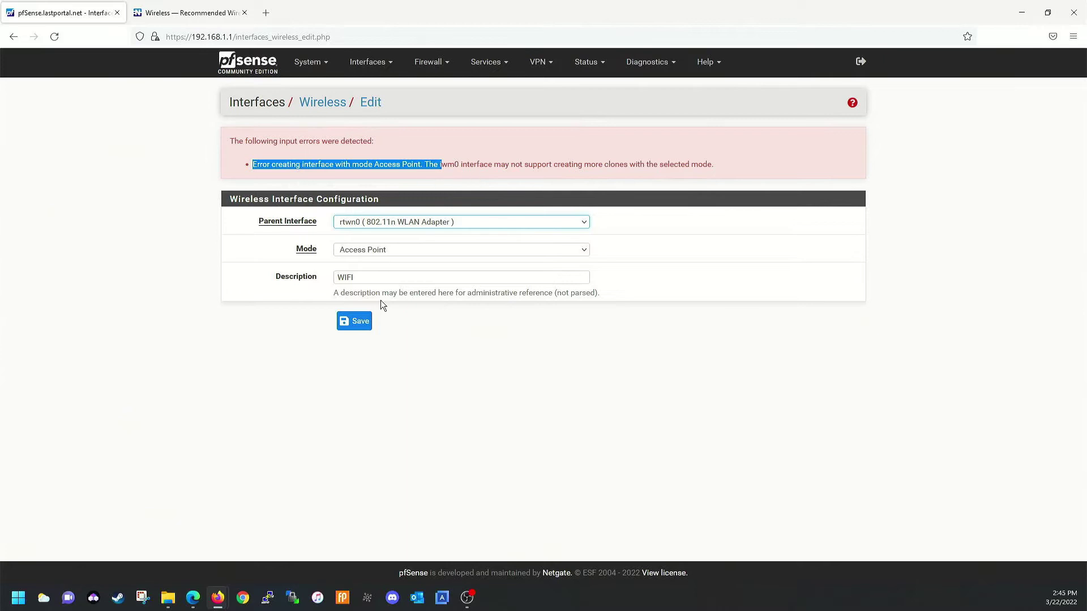
pyautogui.click(348, 322)
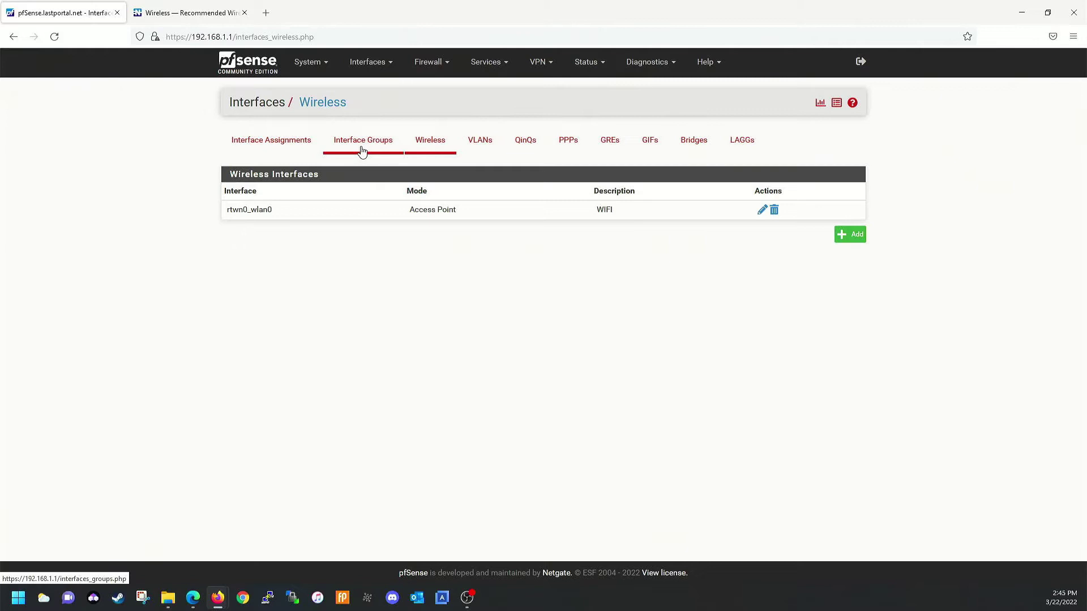
# Assign the available port rtwn0_wlan0 (WIFI) as a new interface
pyautogui.click(313, 146)
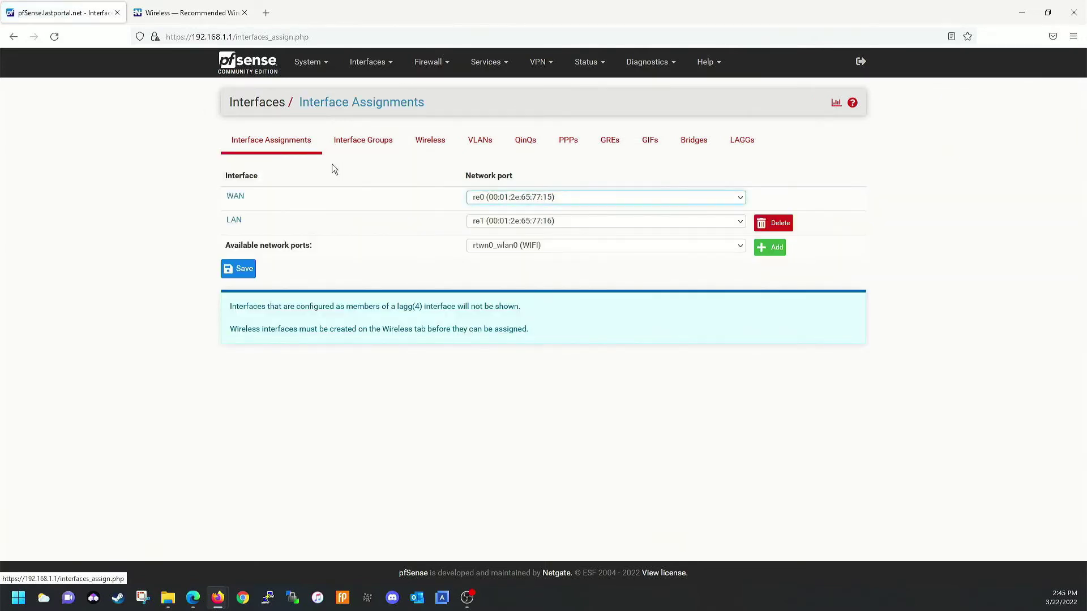
pyautogui.click(550, 245)
pyautogui.click(553, 247)
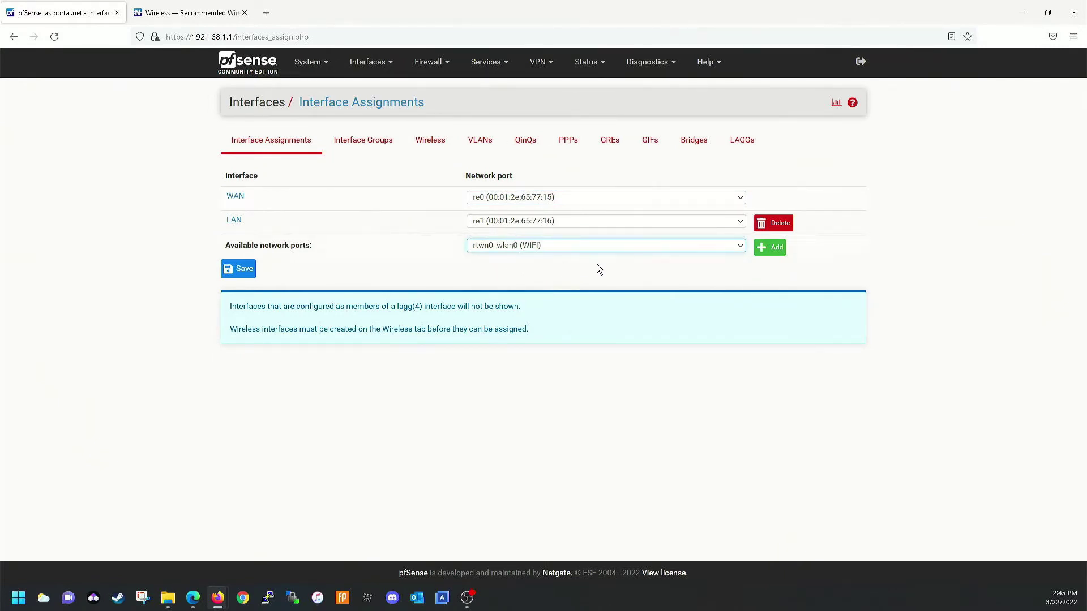
pyautogui.click(762, 247)
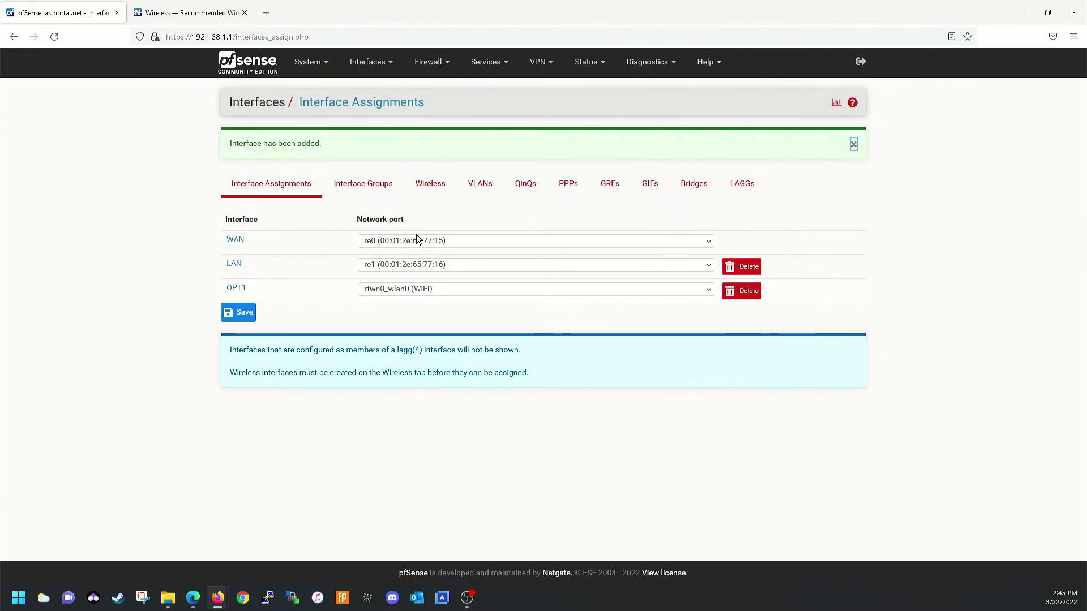
# Enable the OPT1 interface and change its description to WIFI
pyautogui.click(236, 288)
pyautogui.click(306, 180)
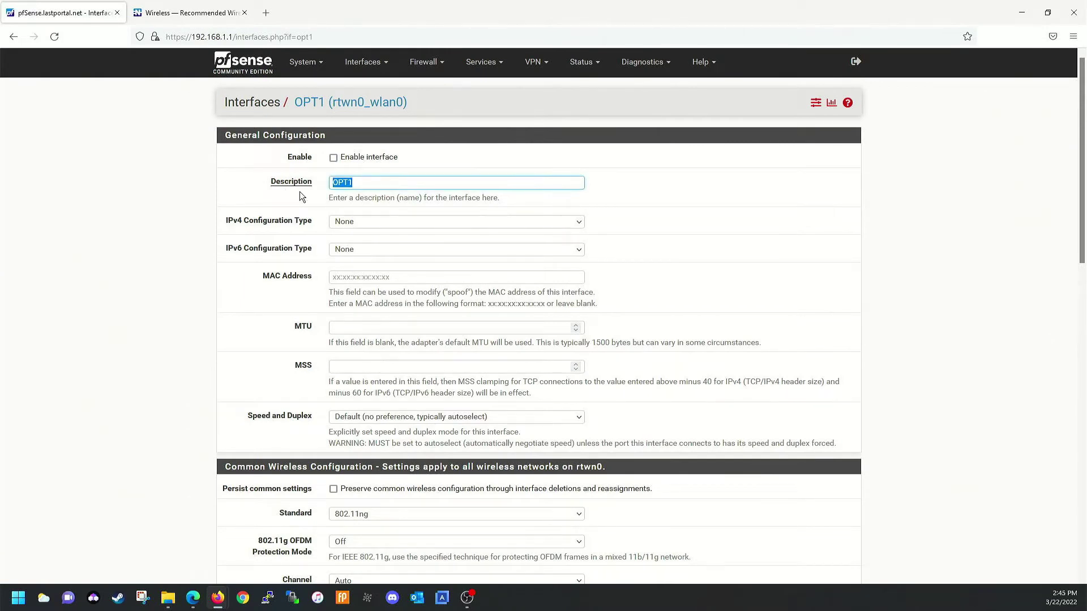
pyautogui.write('WIFI')
pyautogui.click(334, 158)
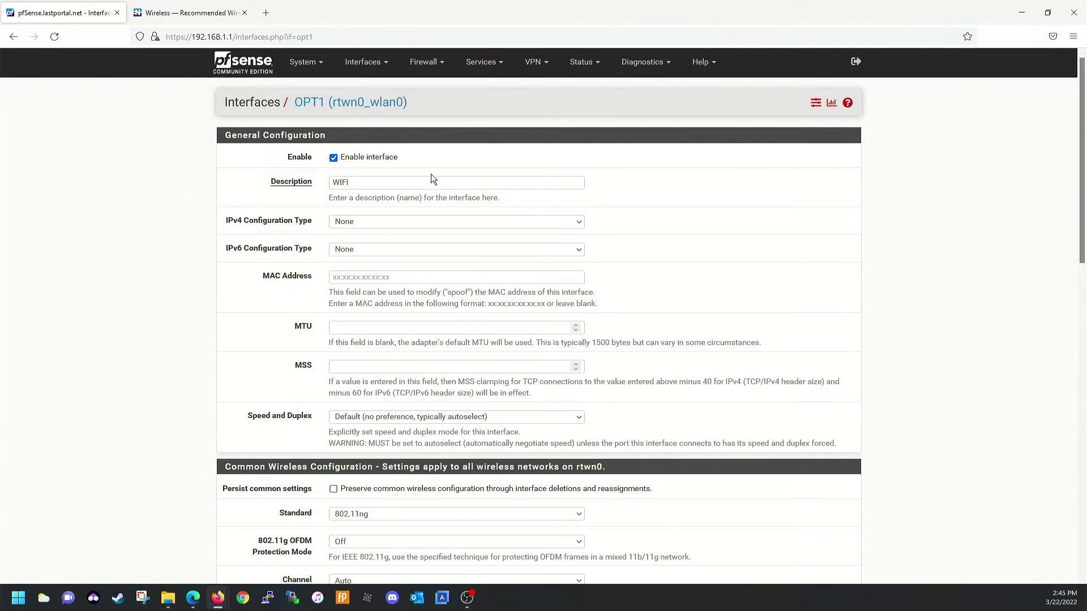
# Set IPv4 to Static IPv4 with address 172.16.0.1 and a /24 prefix
pyautogui.click(399, 221)
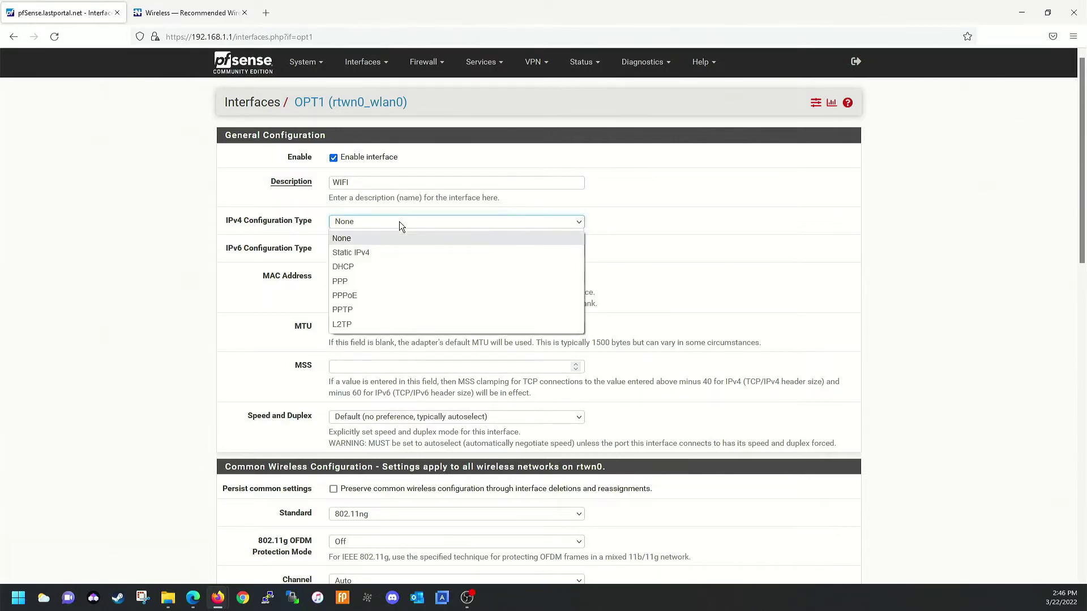
pyautogui.click(389, 256)
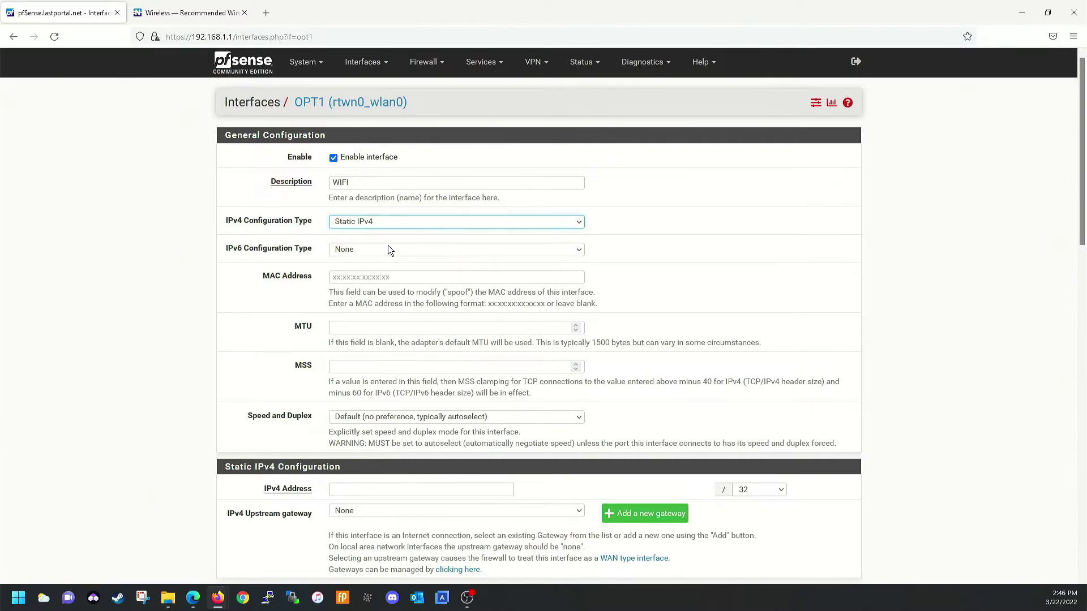
pyautogui.scroll(-4, 260, 349)
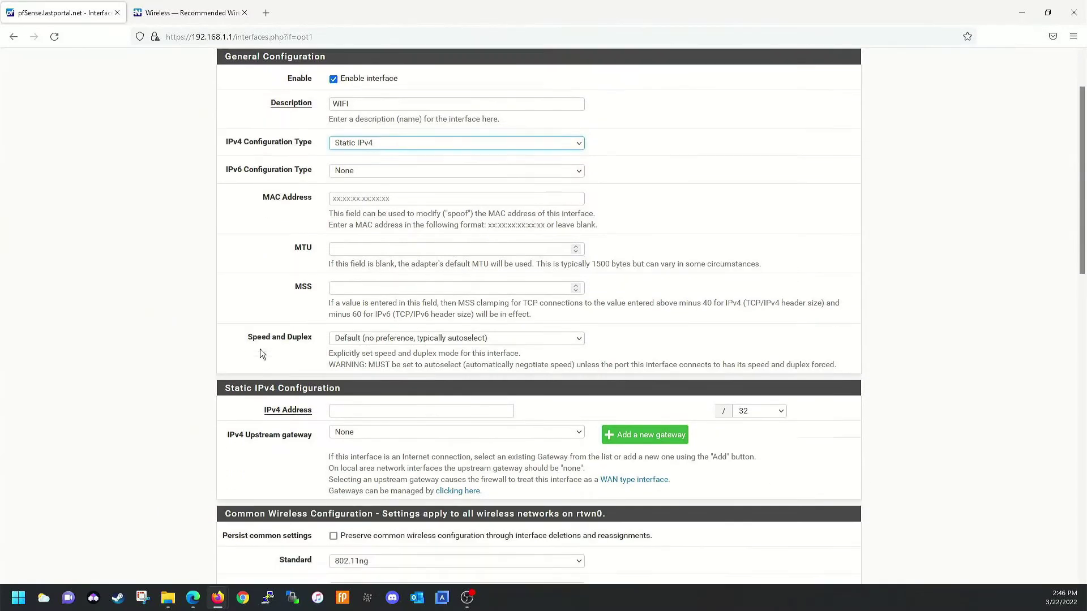
pyautogui.click(382, 253)
pyautogui.write('172.16.0.1')
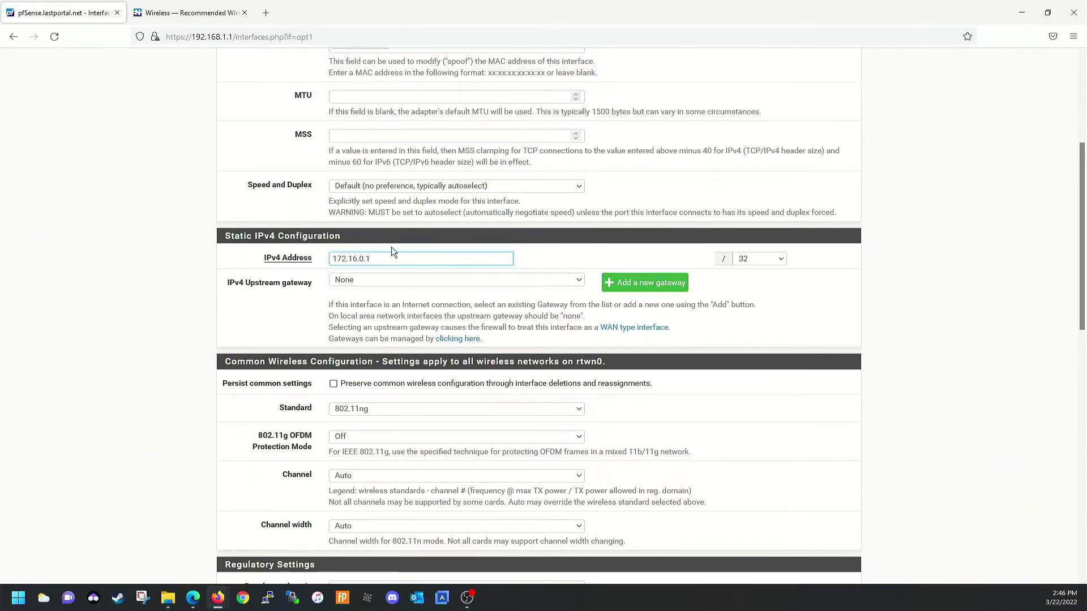
pyautogui.click(760, 259)
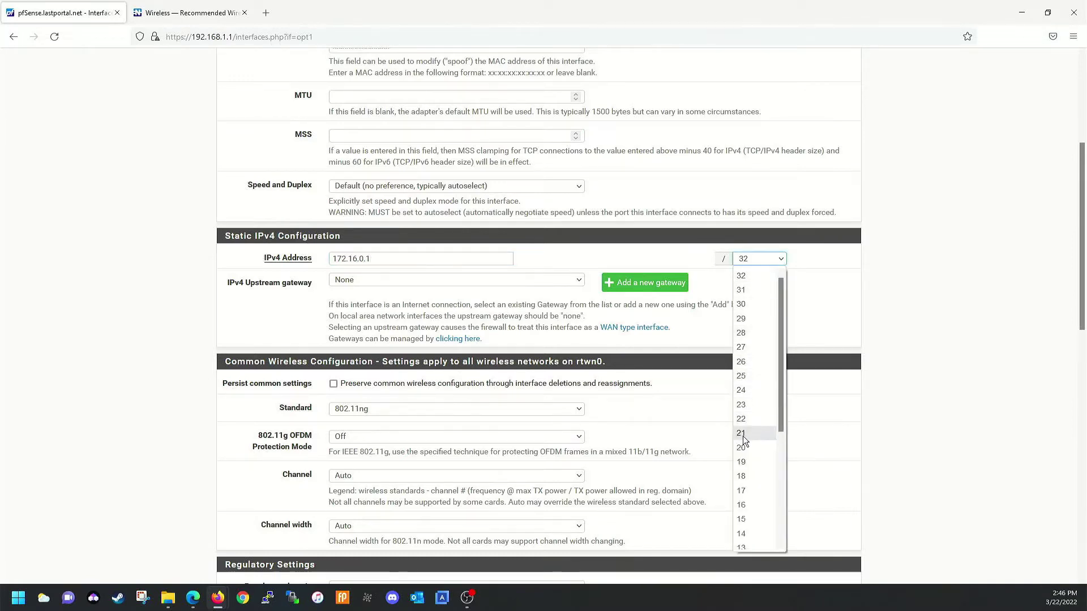
pyautogui.click(746, 390)
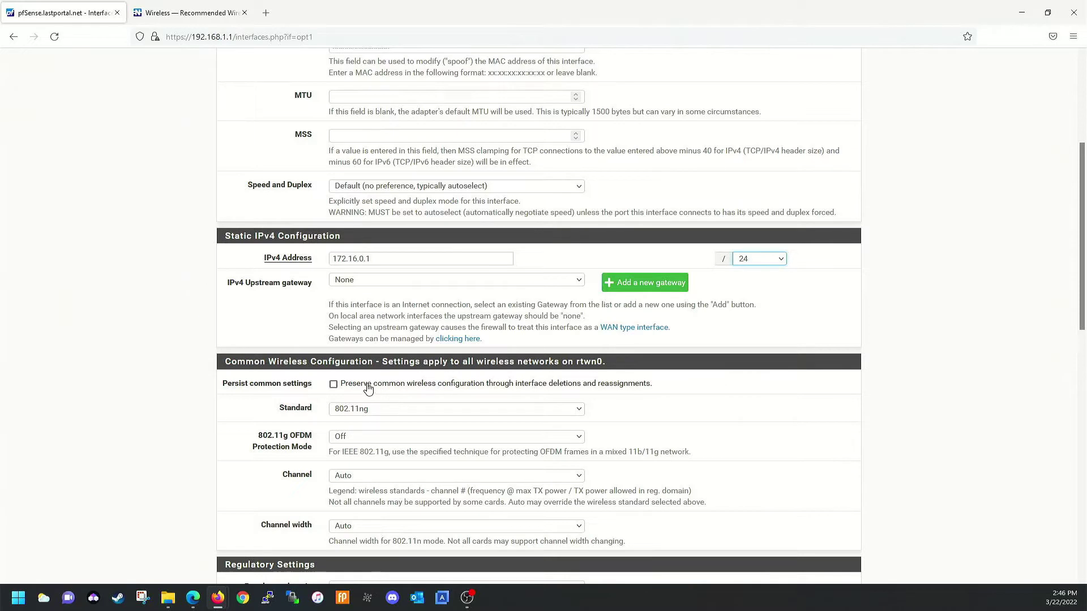
pyautogui.scroll(-2, 340, 362)
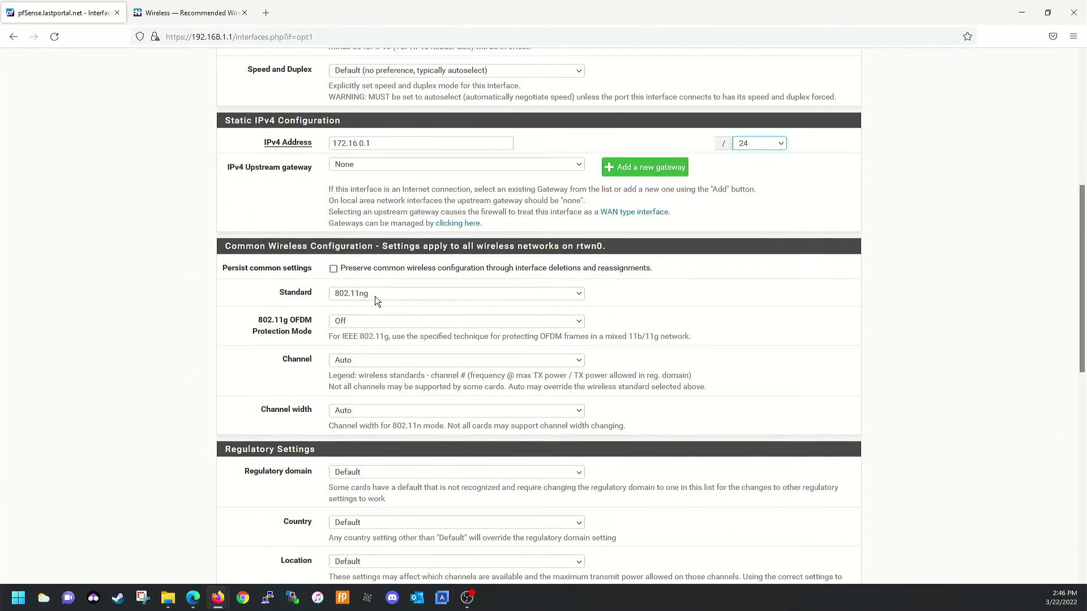
# Persist common wireless settings and set the channel to 11b/g/n - 11
pyautogui.click(333, 270)
pyautogui.click(351, 365)
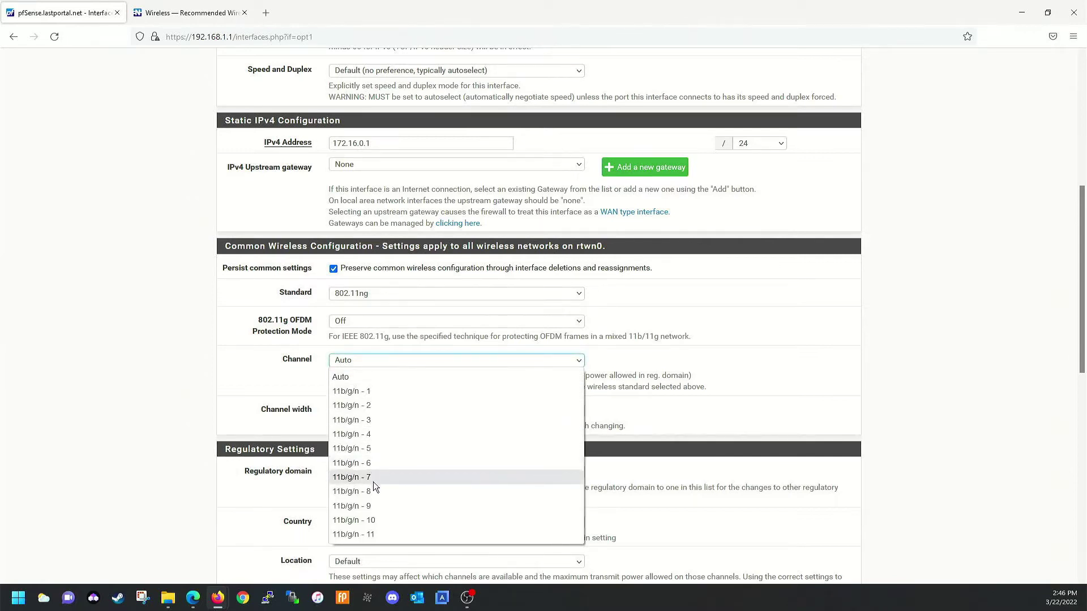
pyautogui.click(374, 534)
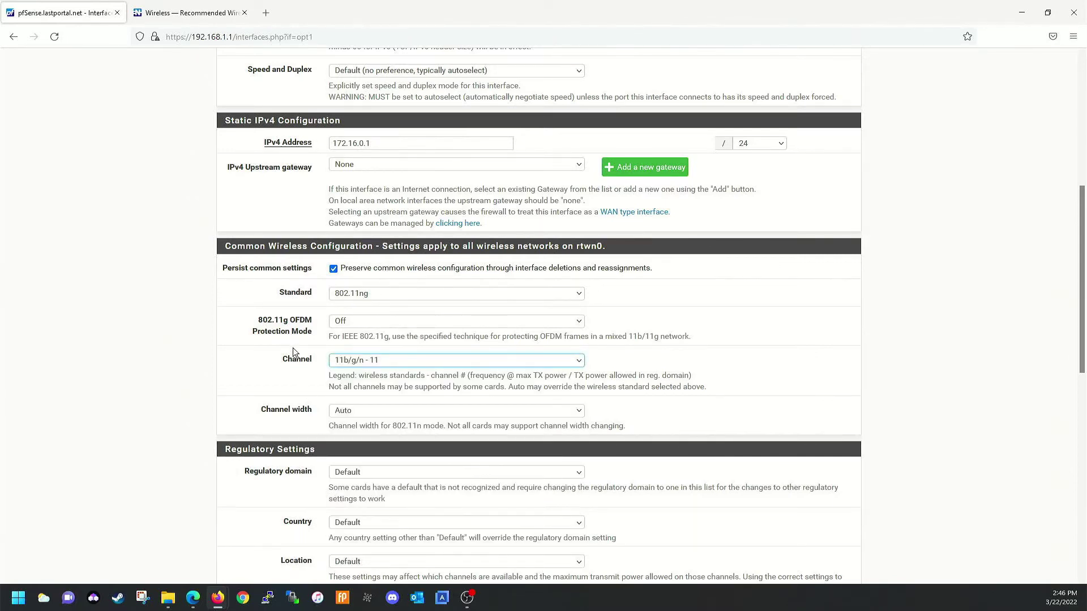
pyautogui.scroll(-2, 293, 340)
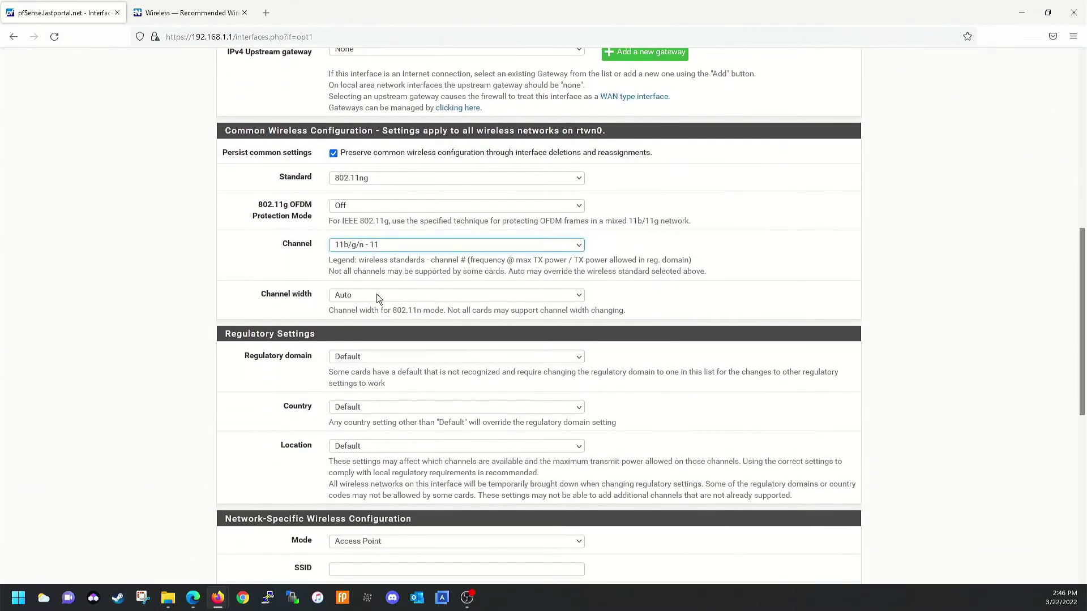
pyautogui.scroll(-1, 368, 299)
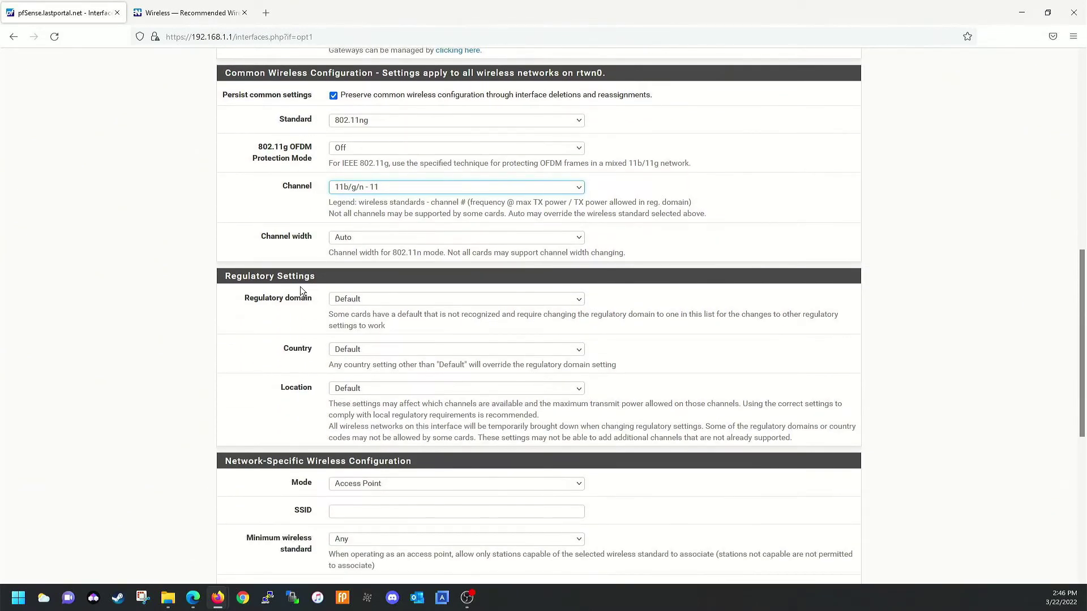
pyautogui.scroll(-2, 301, 361)
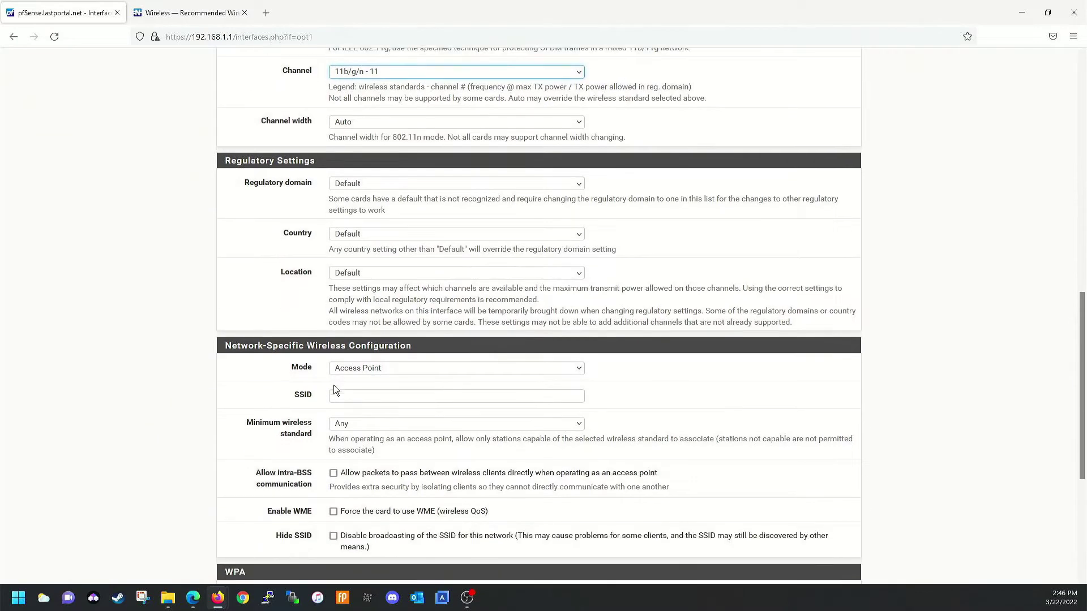
# Enter USB-WIFI as the SSID and enable WME
pyautogui.click(334, 396)
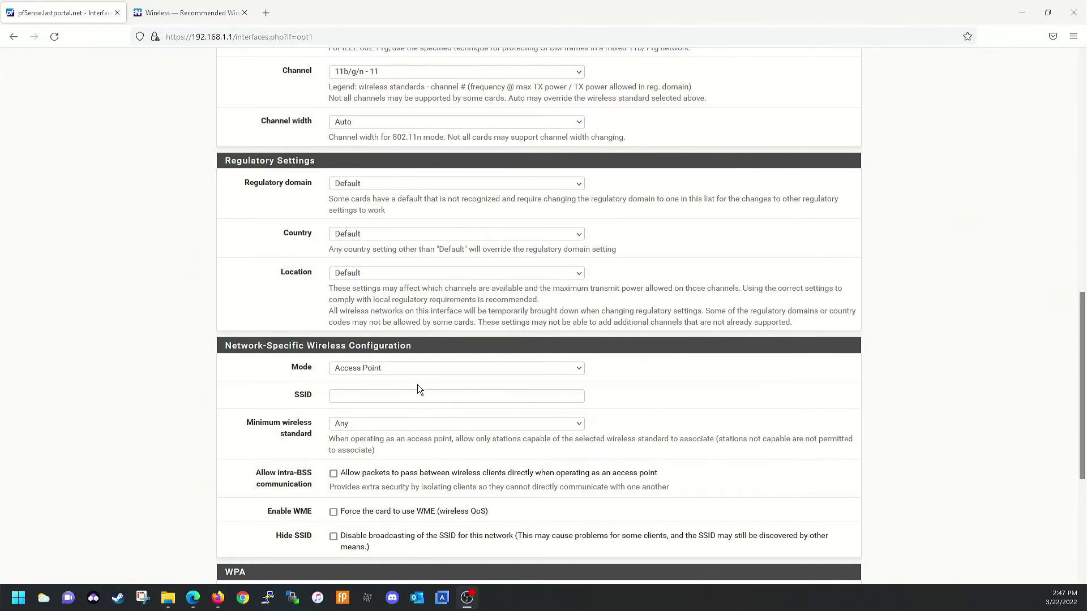
pyautogui.click(401, 396)
pyautogui.write('USB-FI')
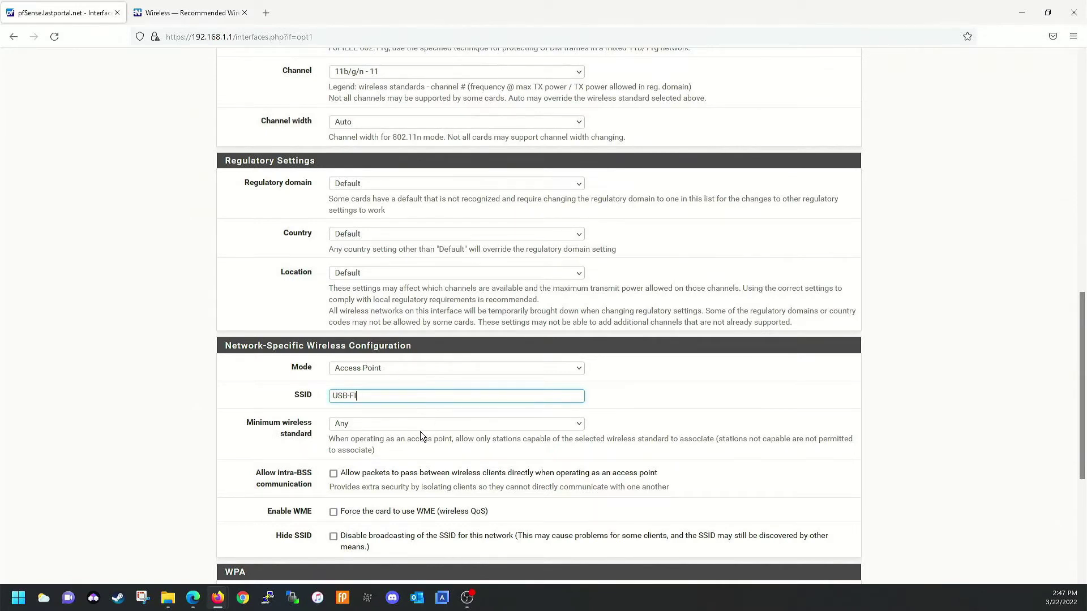
pyautogui.press('Left')
pyautogui.press('Left')
pyautogui.write('WI')
pyautogui.scroll(-2, 528, 338)
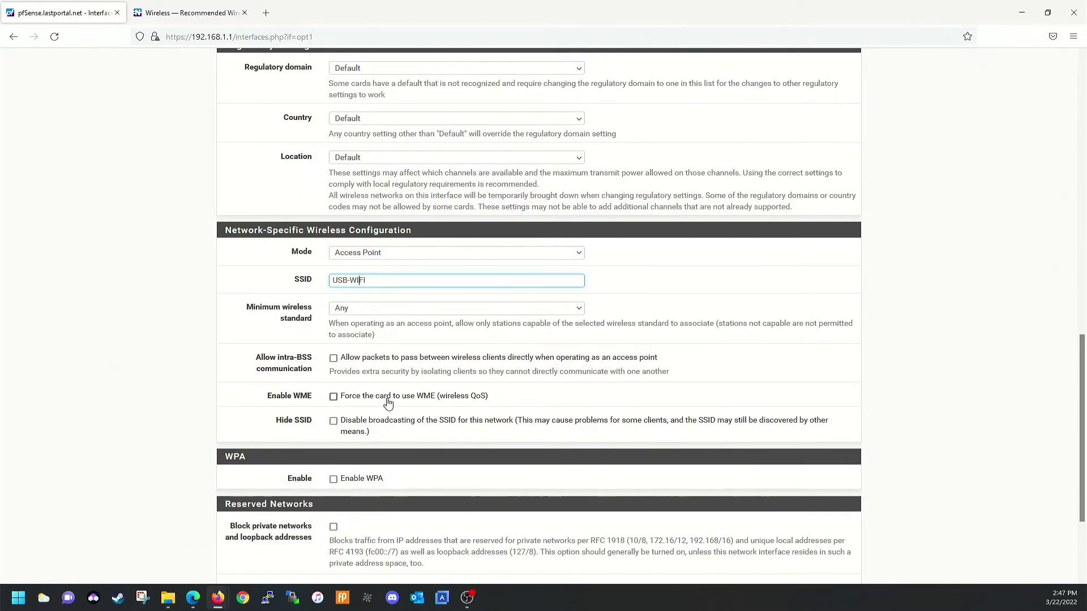
pyautogui.click(333, 397)
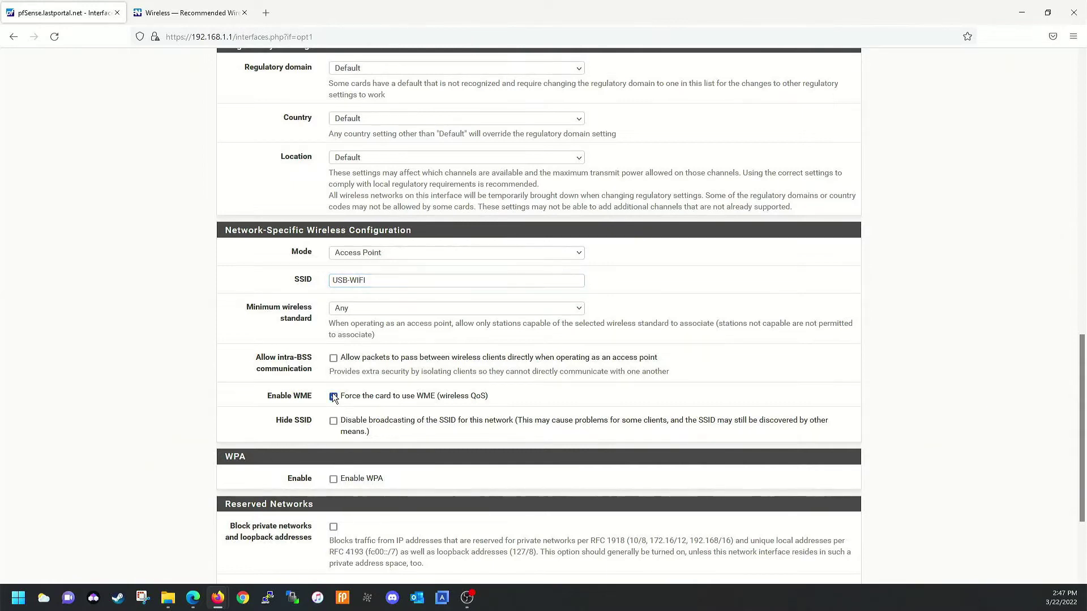
pyautogui.scroll(-2, 444, 382)
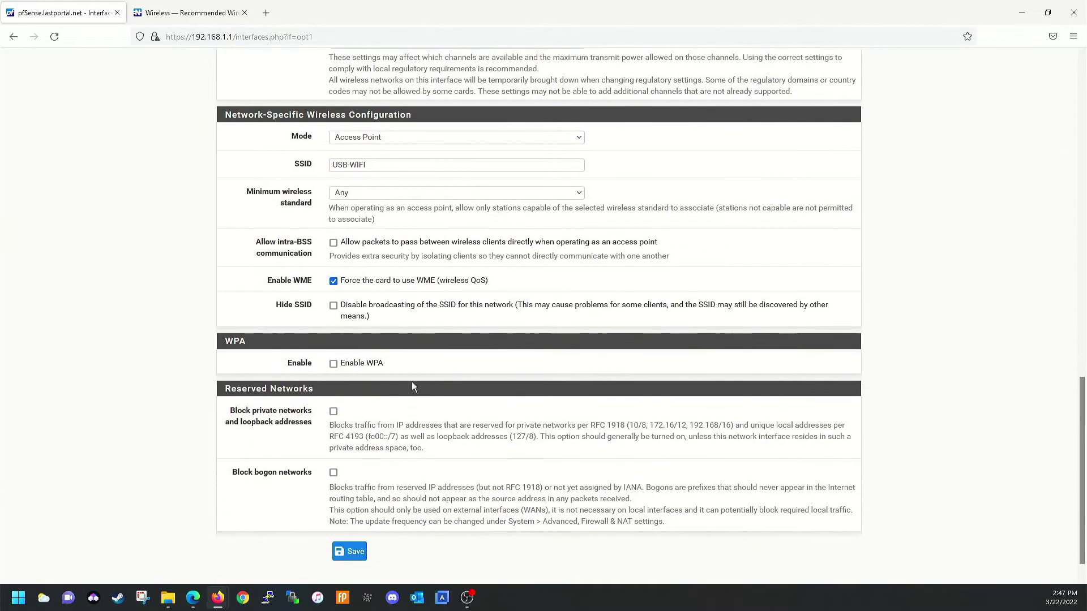
# Enable WPA and enter the pre-shared key passphrase
pyautogui.click(333, 363)
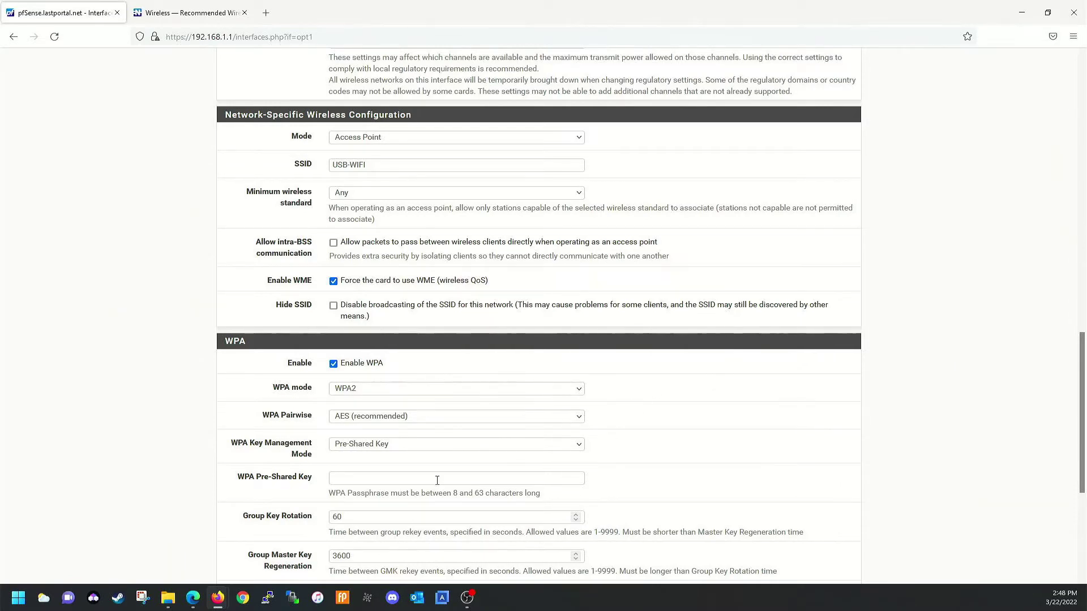
pyautogui.click(399, 482)
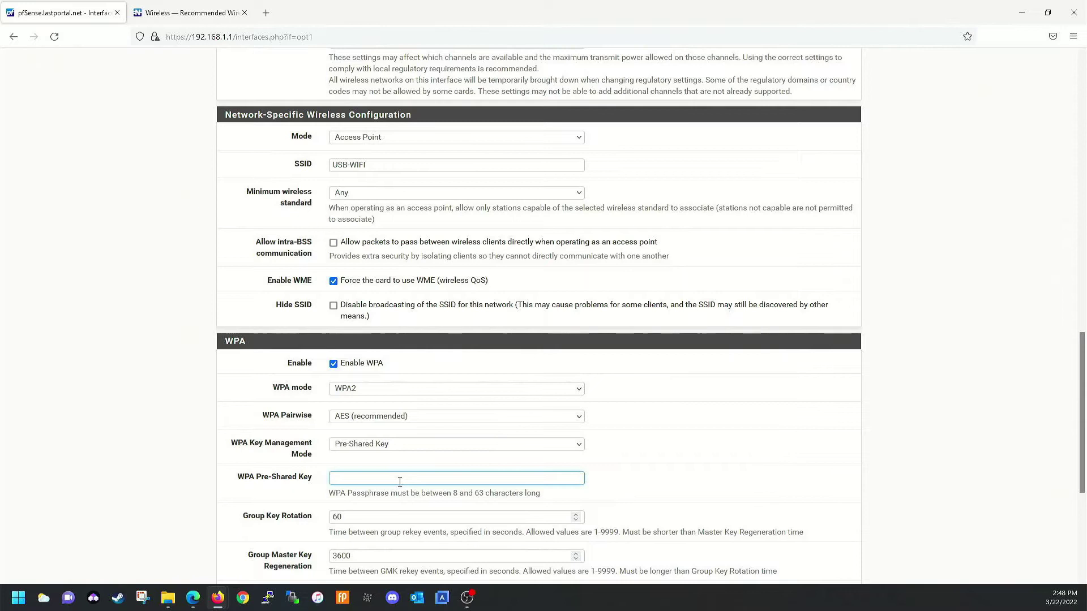
pyautogui.write('P@ssword!')
# Block private networks and loopback addresses, then save the WIFI interface settings
pyautogui.scroll(-5, 488, 337)
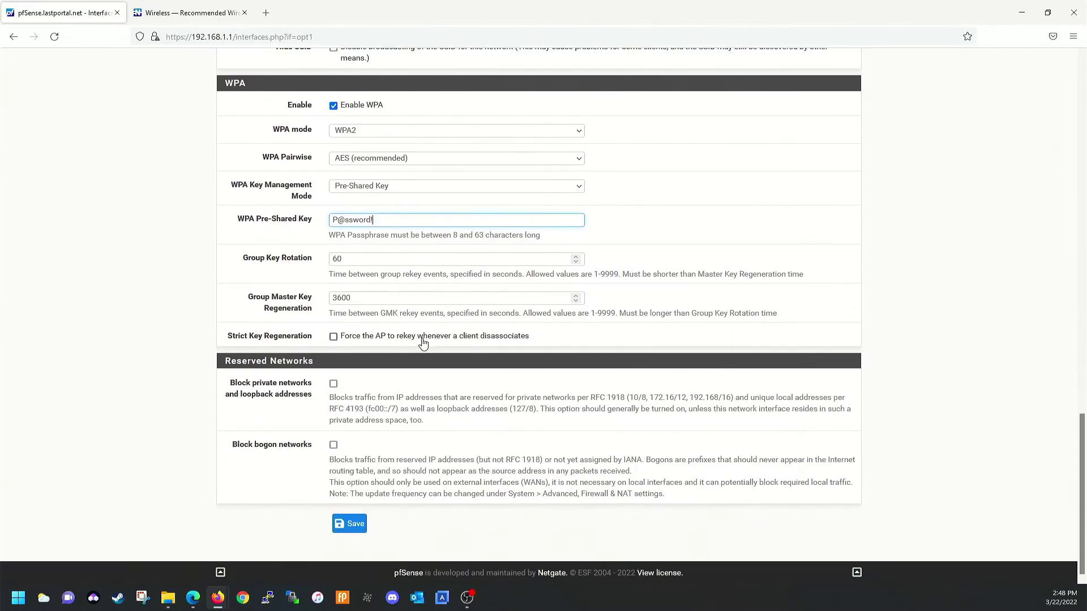
pyautogui.click(333, 383)
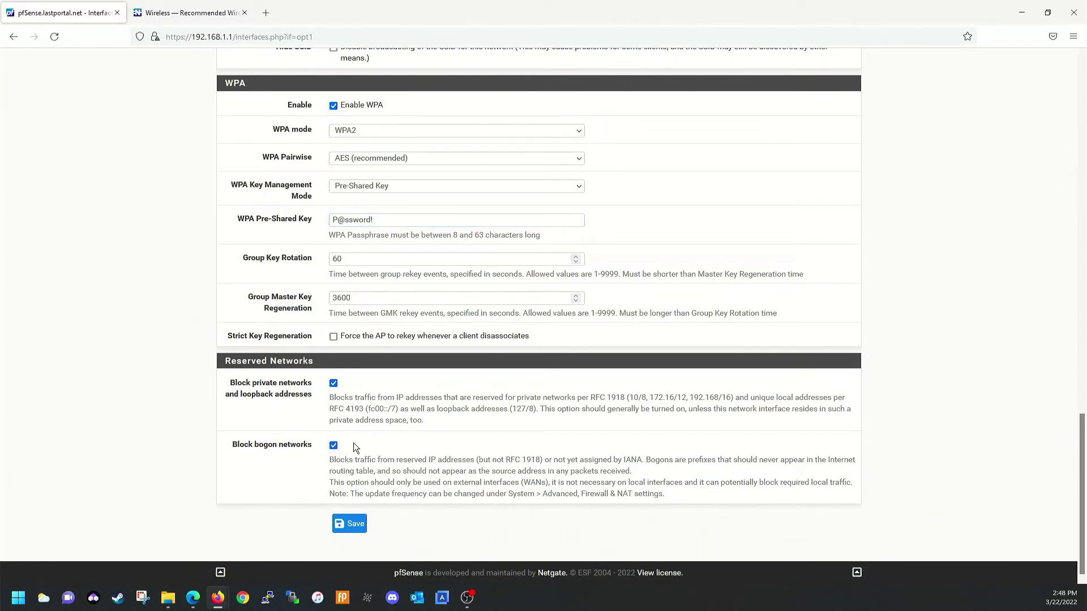
pyautogui.click(346, 527)
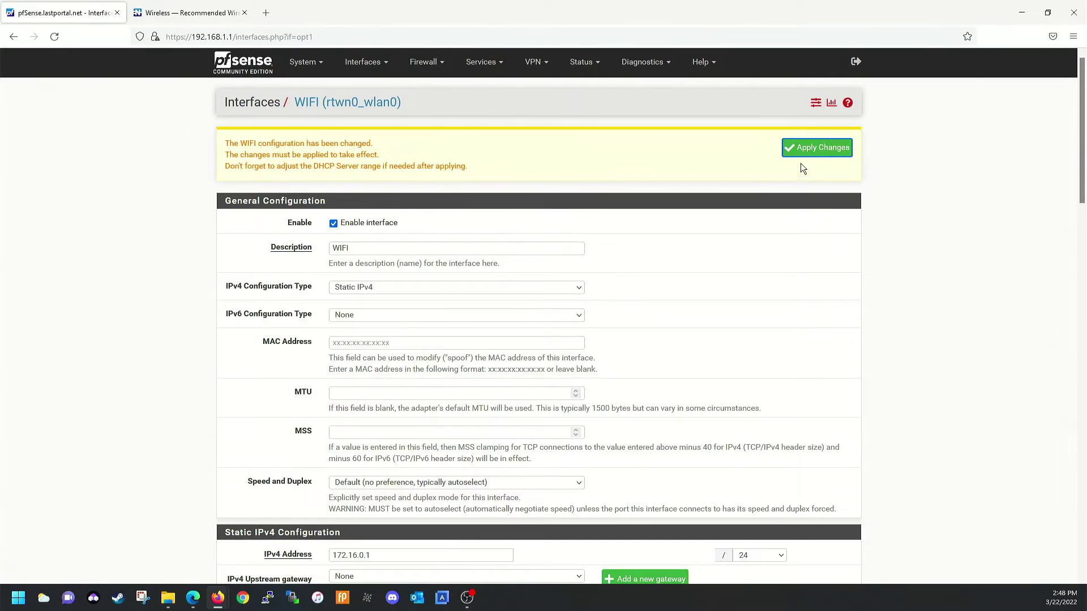
# Apply the WIFI (rtwn0_wlan0) changes and review its 172.16.0.1/24 and USB-WIFI settings
pyautogui.click(819, 152)
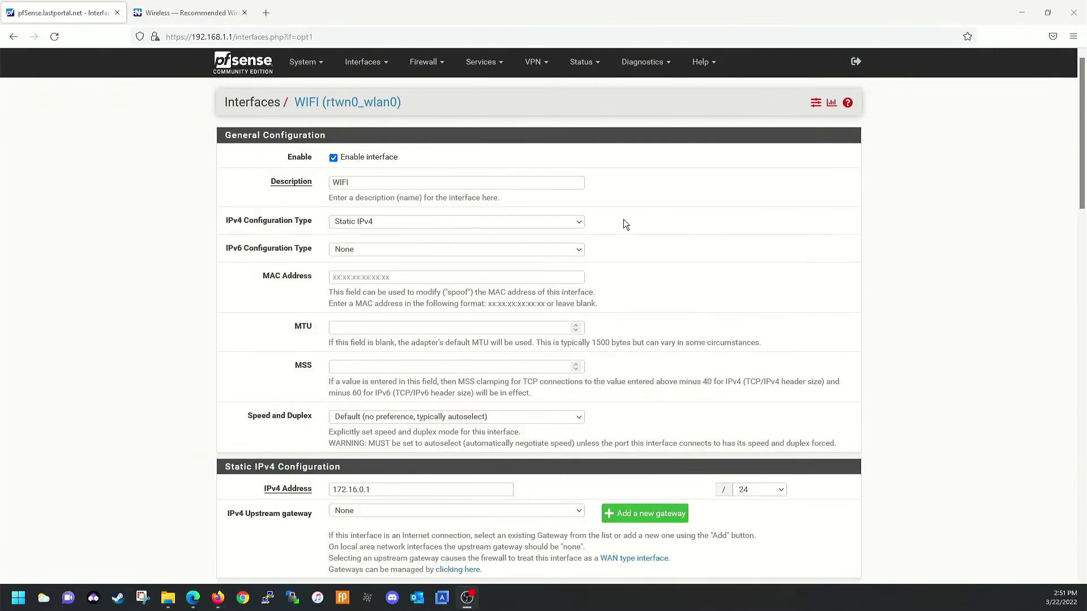
pyautogui.scroll(-2, 625, 224)
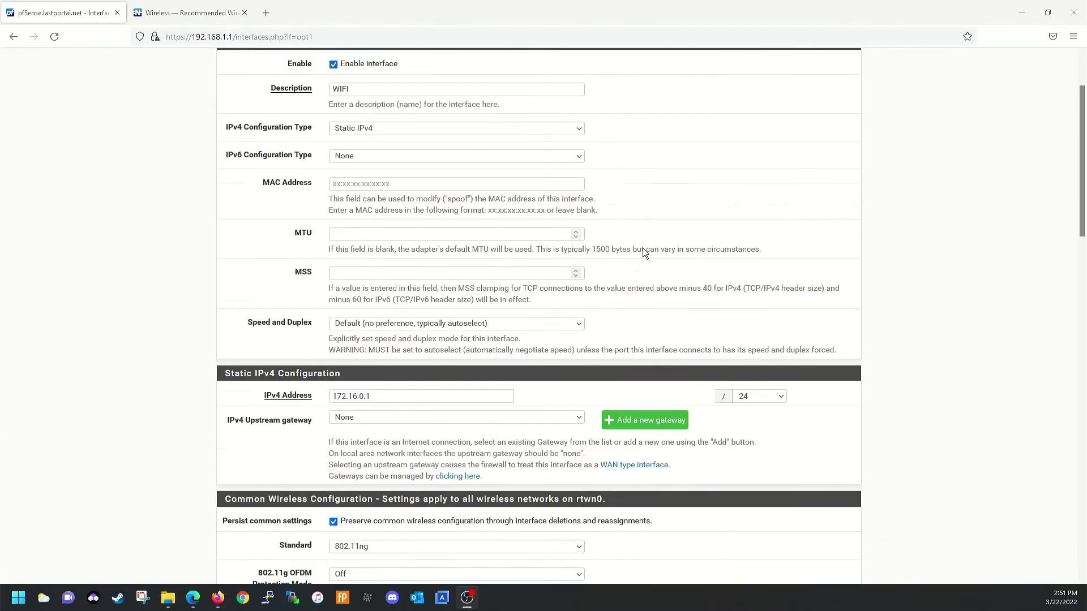
pyautogui.scroll(2, 830, 95)
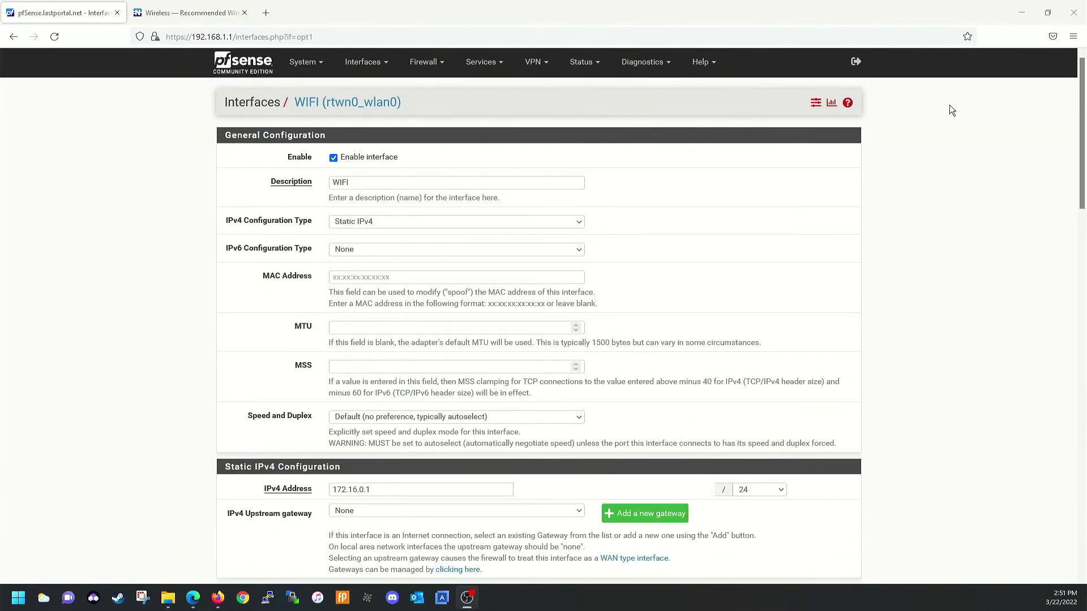
pyautogui.scroll(-10, 721, 208)
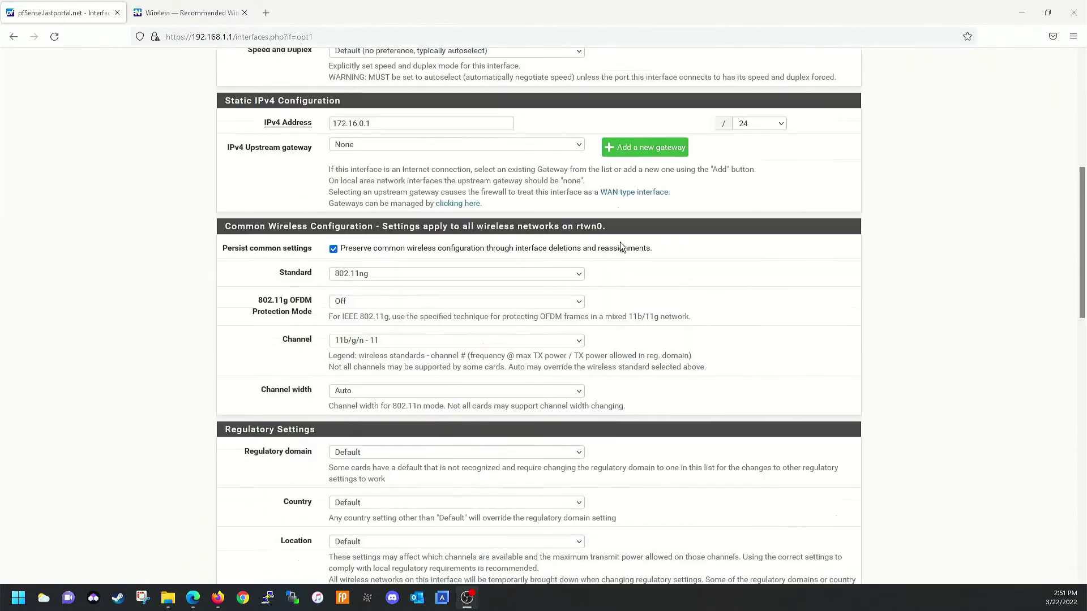
pyautogui.scroll(-8, 620, 249)
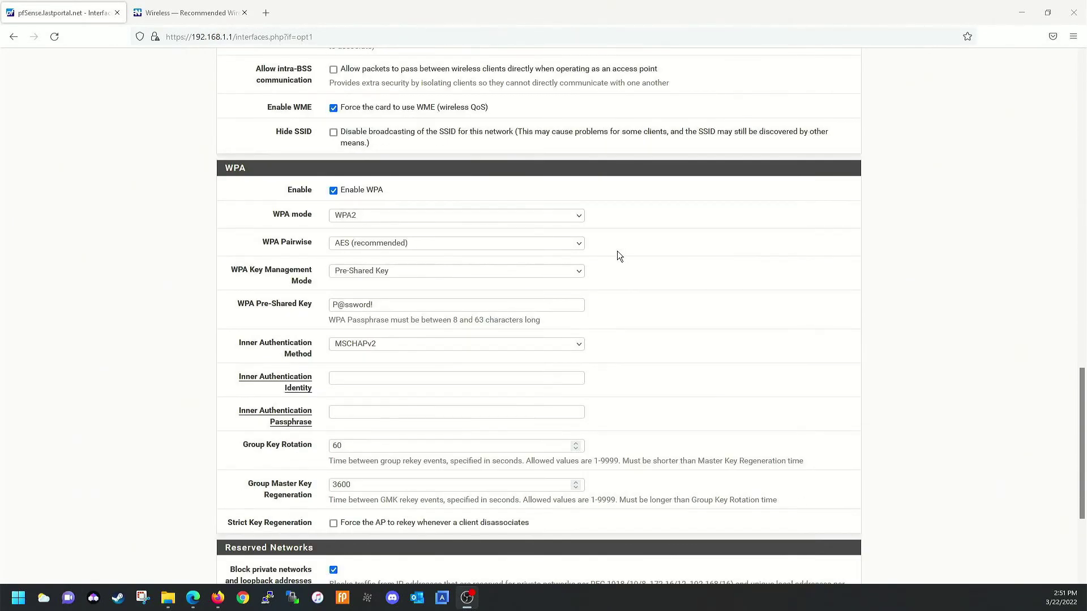
pyautogui.scroll(-3, 600, 250)
pyautogui.scroll(20, 589, 261)
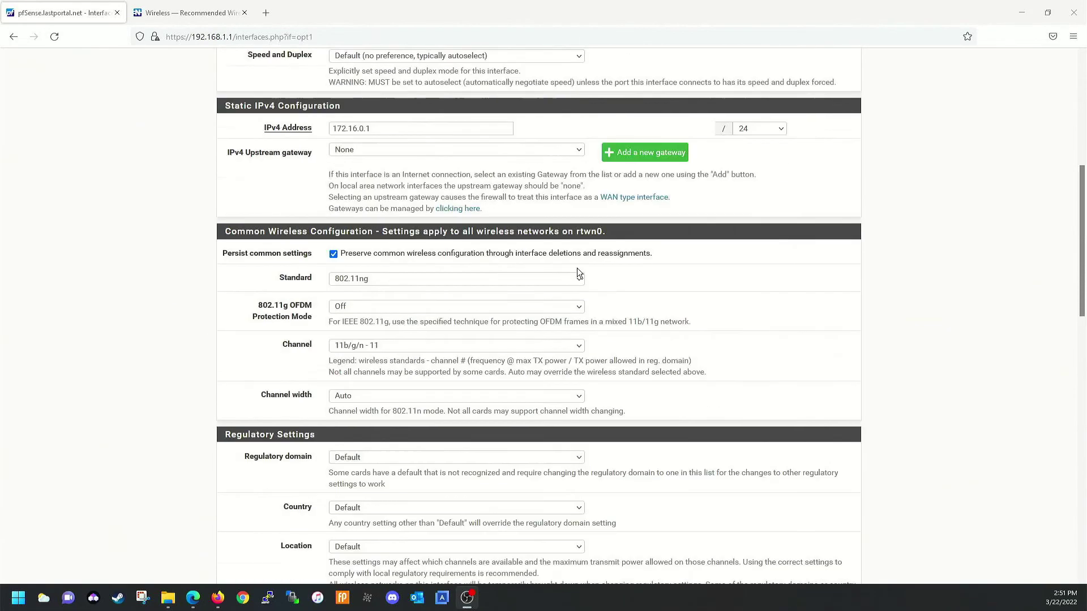
pyautogui.scroll(1, 453, 221)
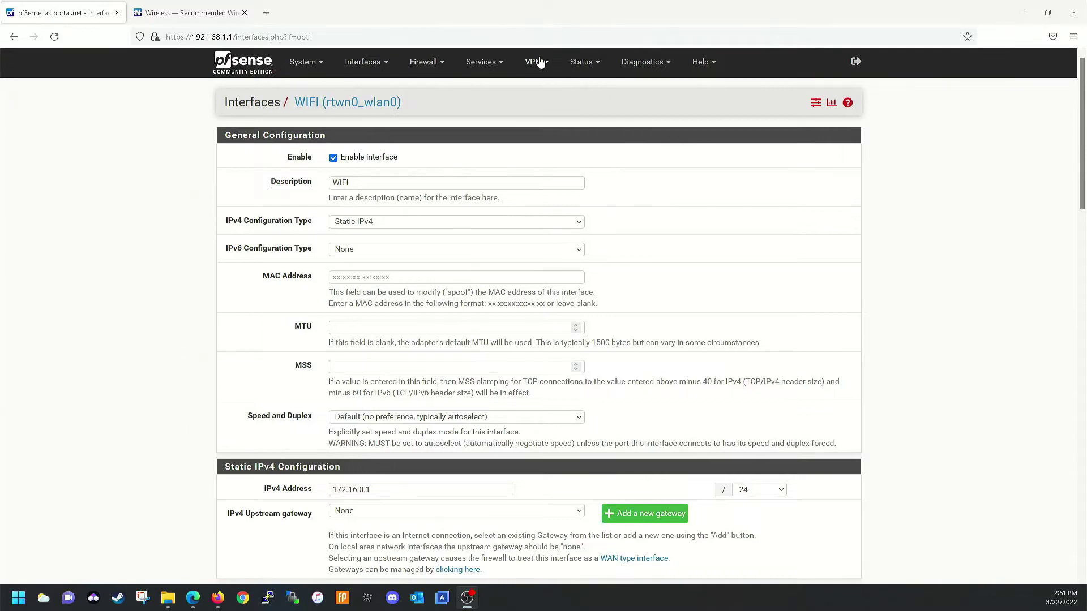
pyautogui.click(491, 64)
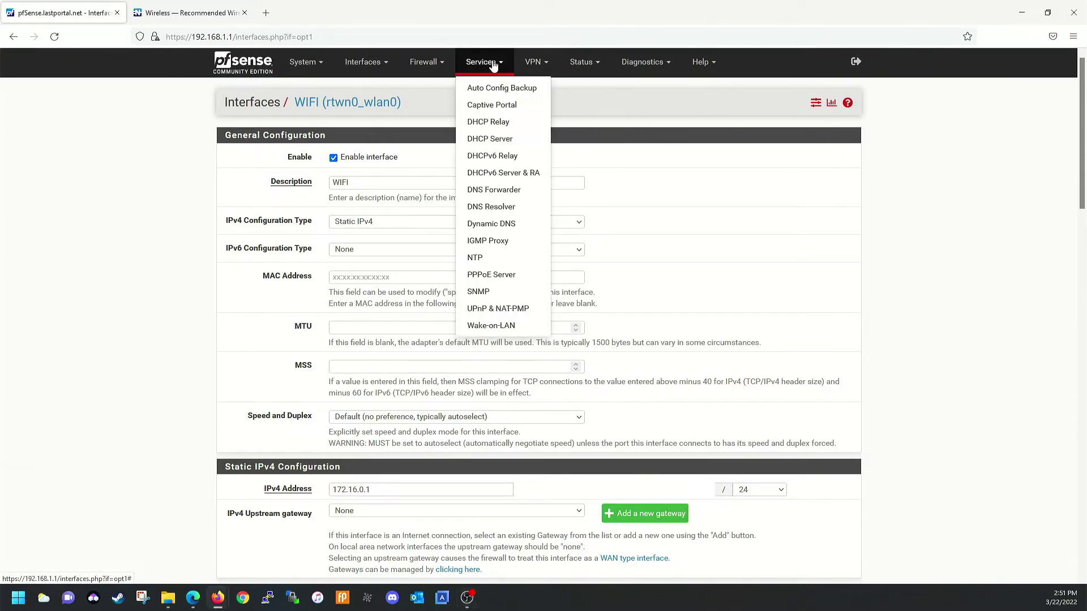
# Go to Services > DHCP Server and show the WIFI interface's settings for subnet 172.16.0.0
pyautogui.click(500, 145)
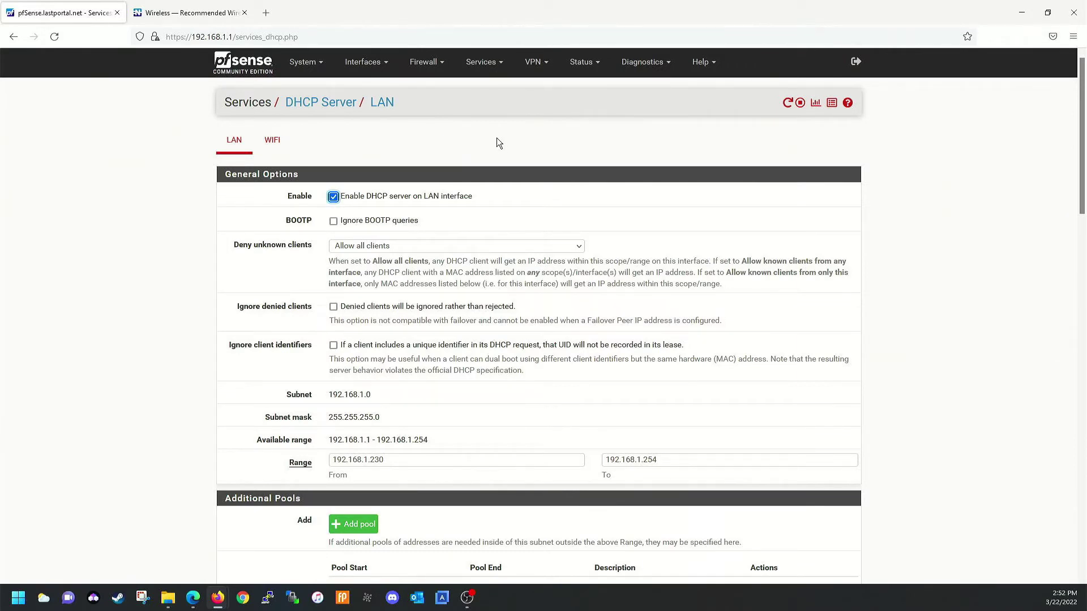
pyautogui.click(272, 140)
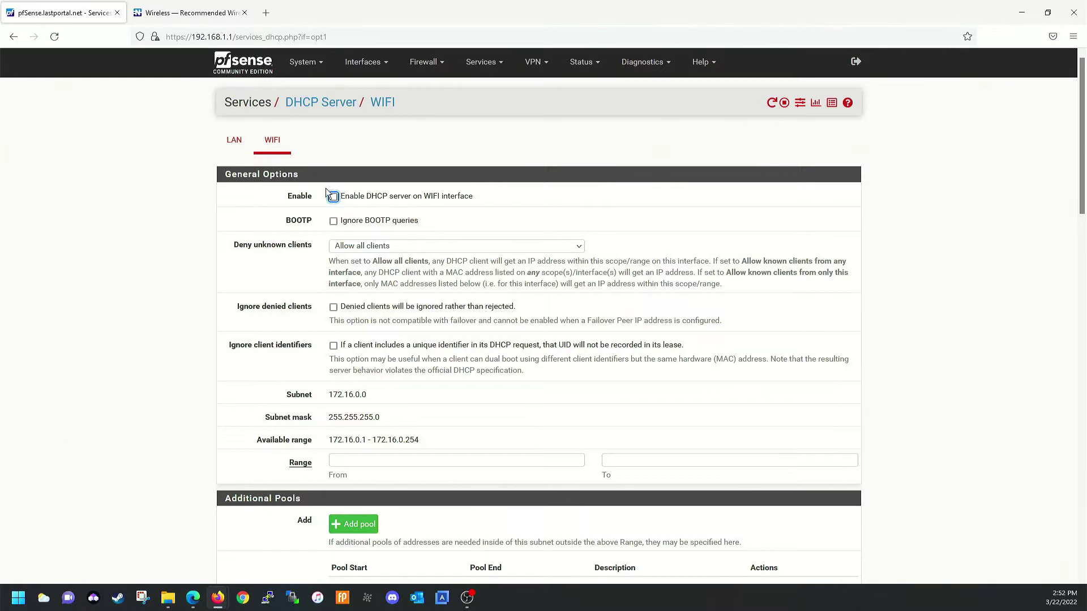
# Enable the WIFI DHCP server with the address range 172.16.0.50 to 172.16.0.60
pyautogui.click(333, 197)
pyautogui.scroll(-2, 424, 347)
pyautogui.click(424, 346)
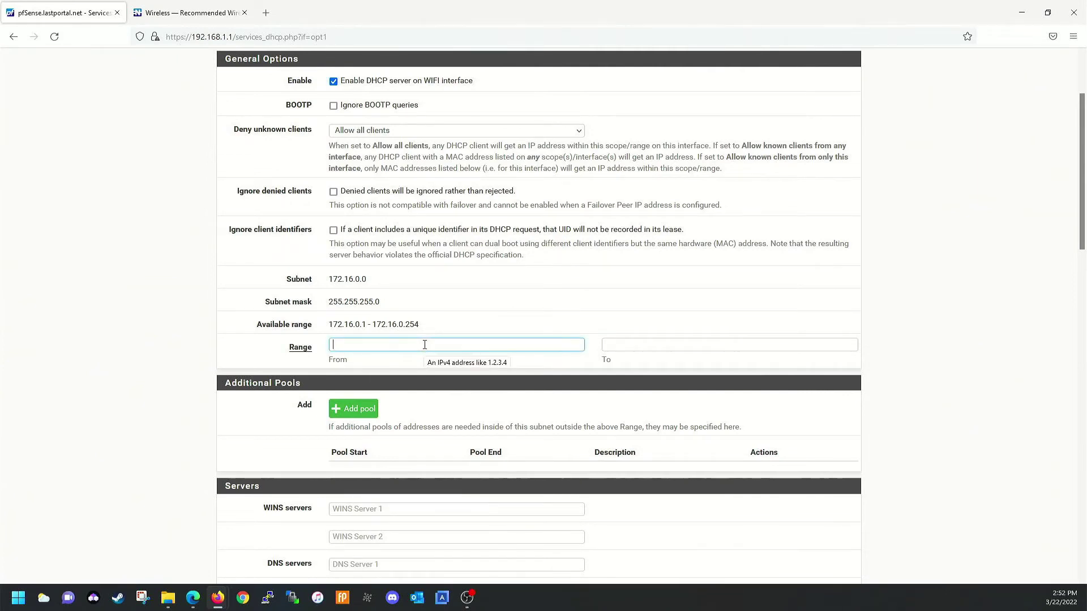
pyautogui.write('172.16.0.50')
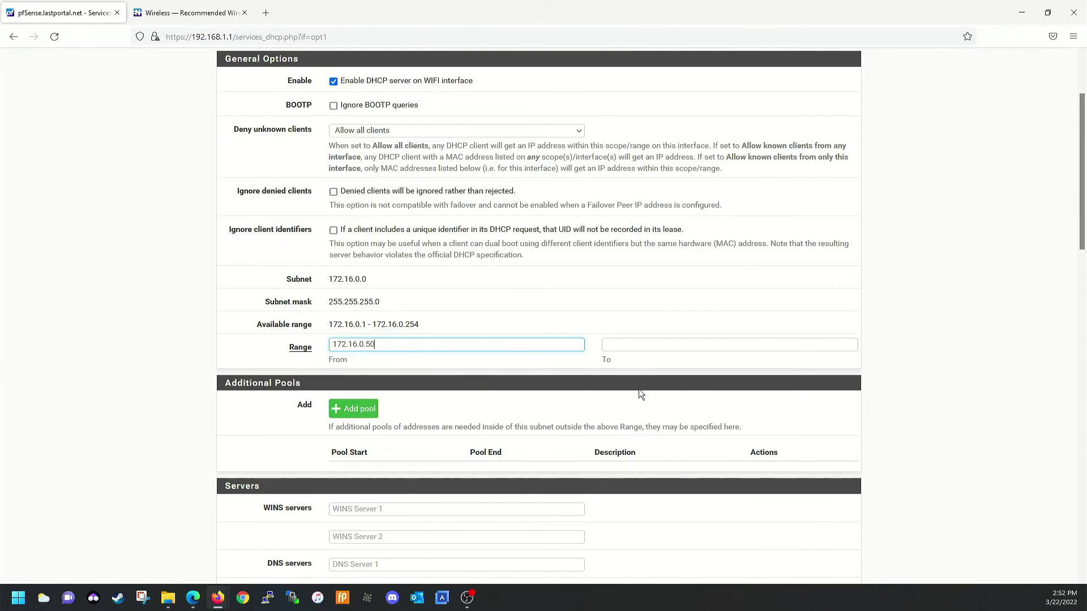
pyautogui.click(626, 347)
pyautogui.write('192.168.0.')
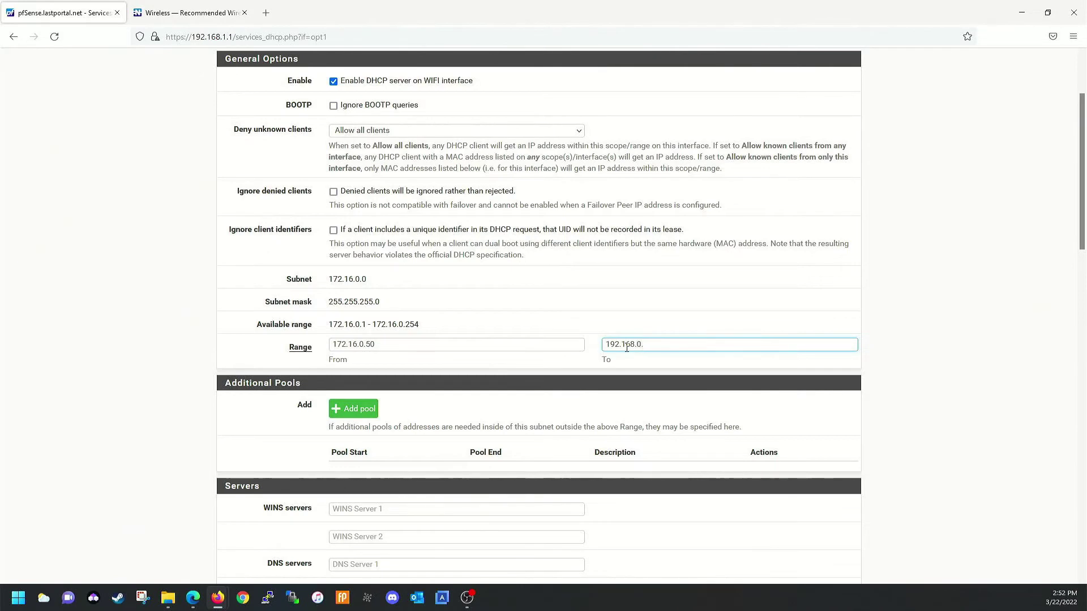
pyautogui.press('BackSpace')
pyautogui.press('BackSpace')
pyautogui.press('BackSpace')
pyautogui.press('BackSpace')
pyautogui.press('BackSpace')
pyautogui.press('BackSpace')
pyautogui.press('BackSpace')
pyautogui.write('72.16.0.60')
# Save the WIFI DHCP server settings
pyautogui.scroll(-3, 494, 249)
pyautogui.rightClick(397, 327)
pyautogui.click(228, 378)
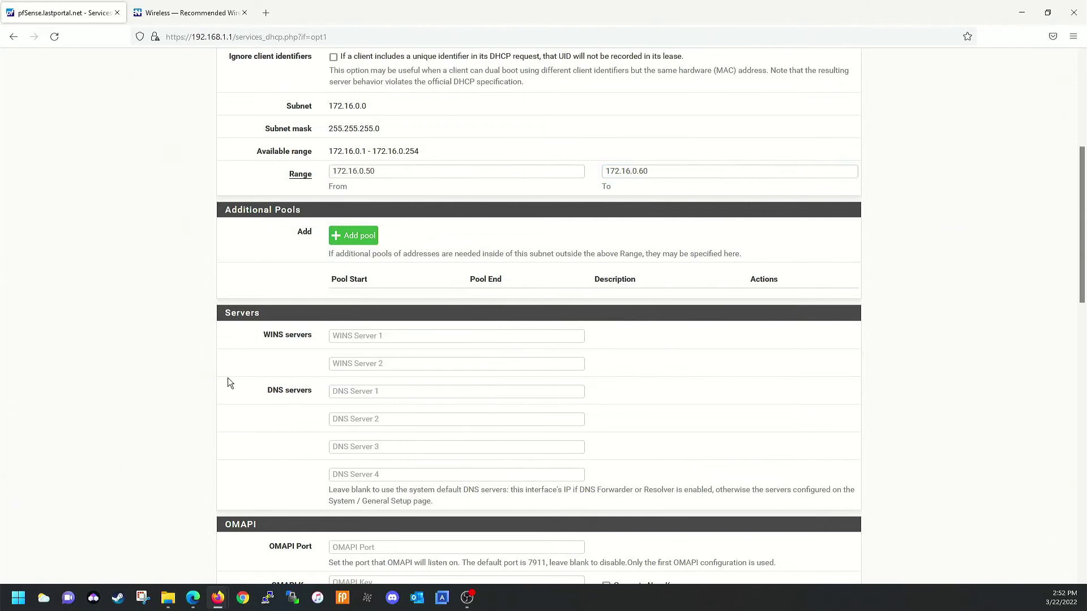
pyautogui.scroll(-2, 281, 367)
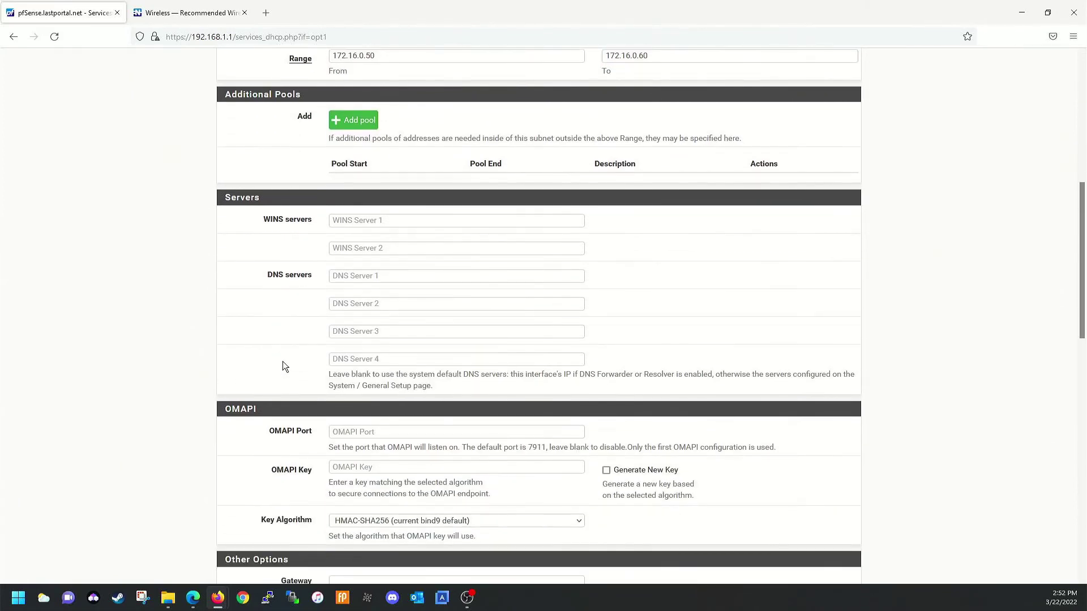
pyautogui.scroll(-3, 283, 367)
pyautogui.scroll(-9, 283, 361)
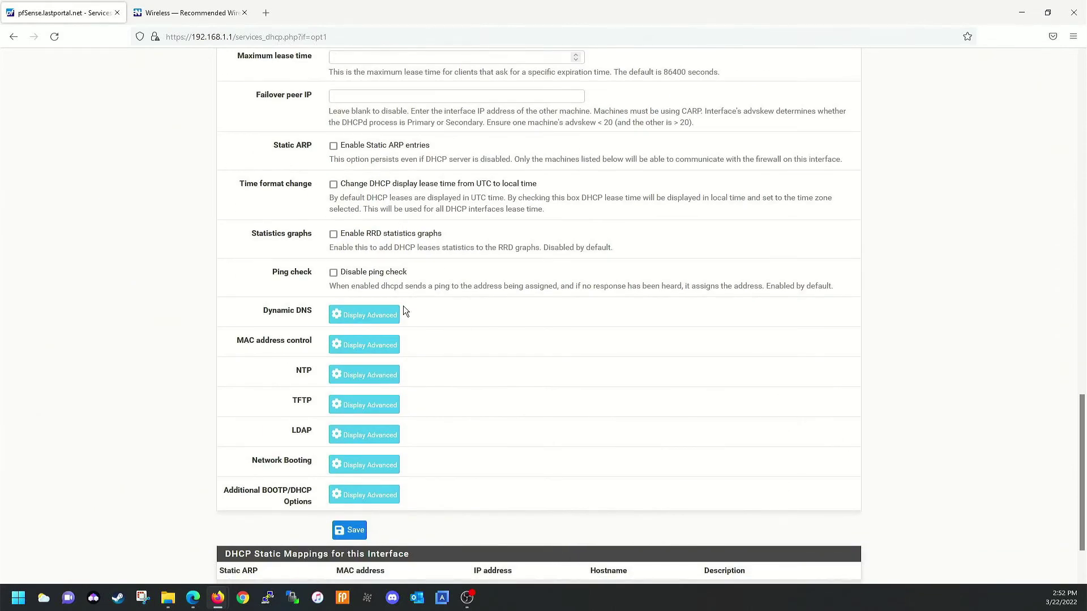
pyautogui.scroll(-2, 369, 526)
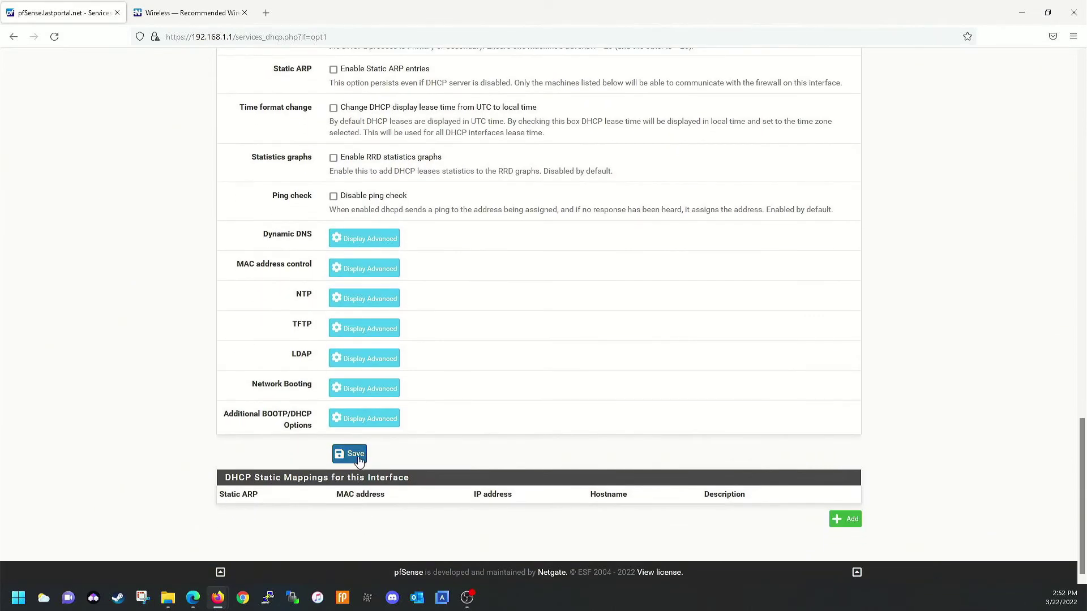
pyautogui.click(356, 457)
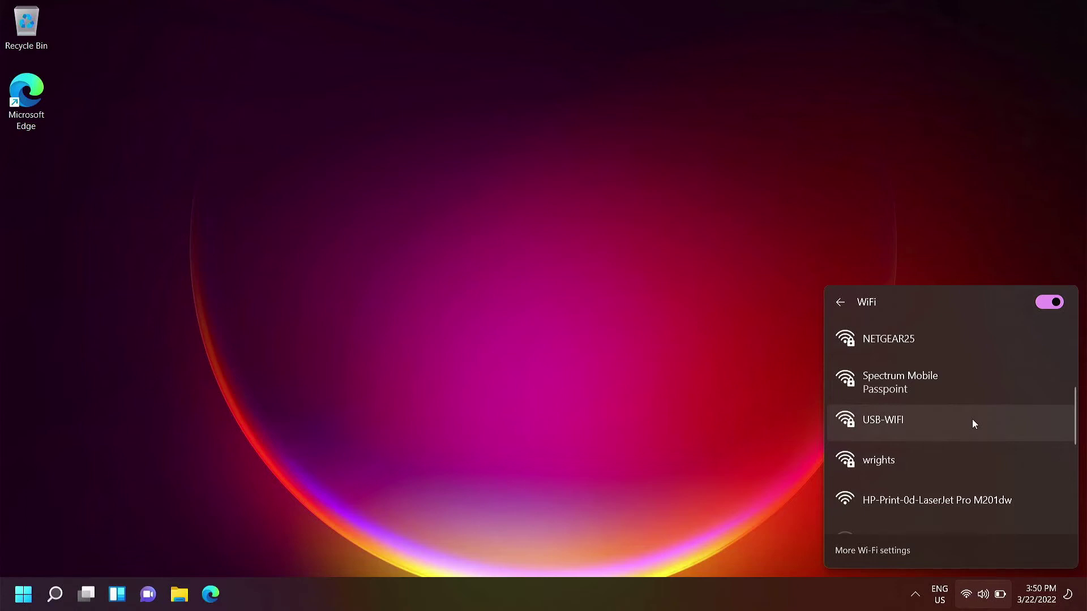
# Connect the laptop to the USB-WIFI network by entering its security key
pyautogui.click(972, 423)
pyautogui.click(990, 449)
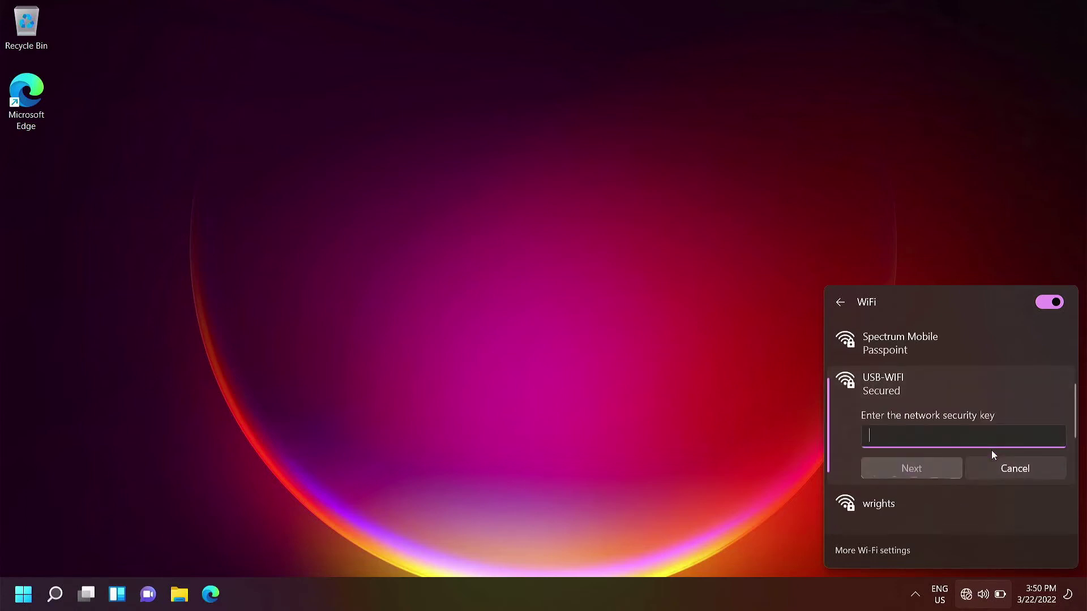
pyautogui.write('••••••••')
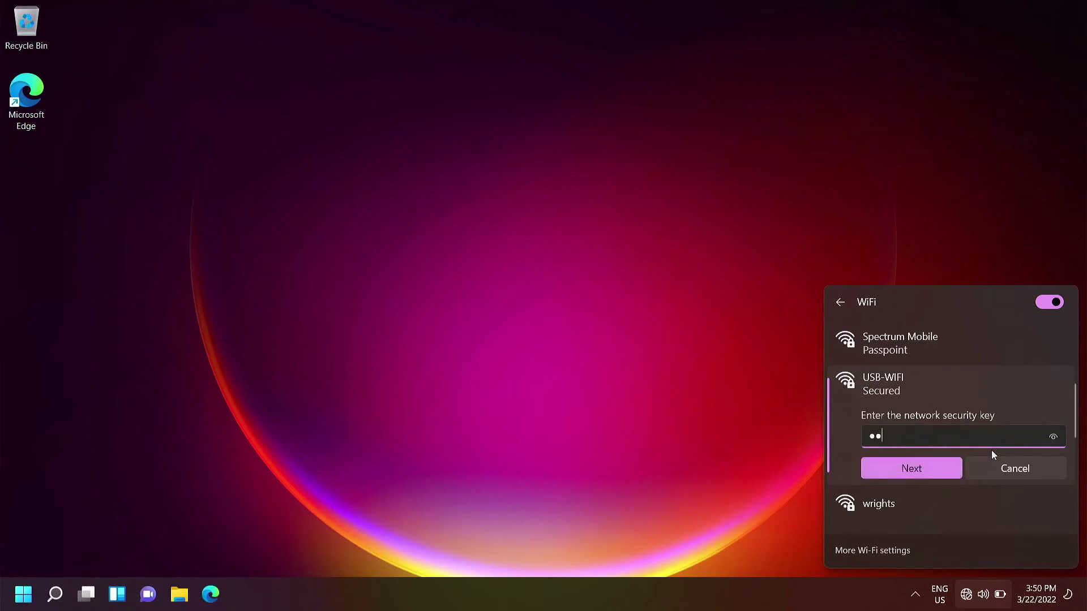
pyautogui.write('•')
pyautogui.click(937, 469)
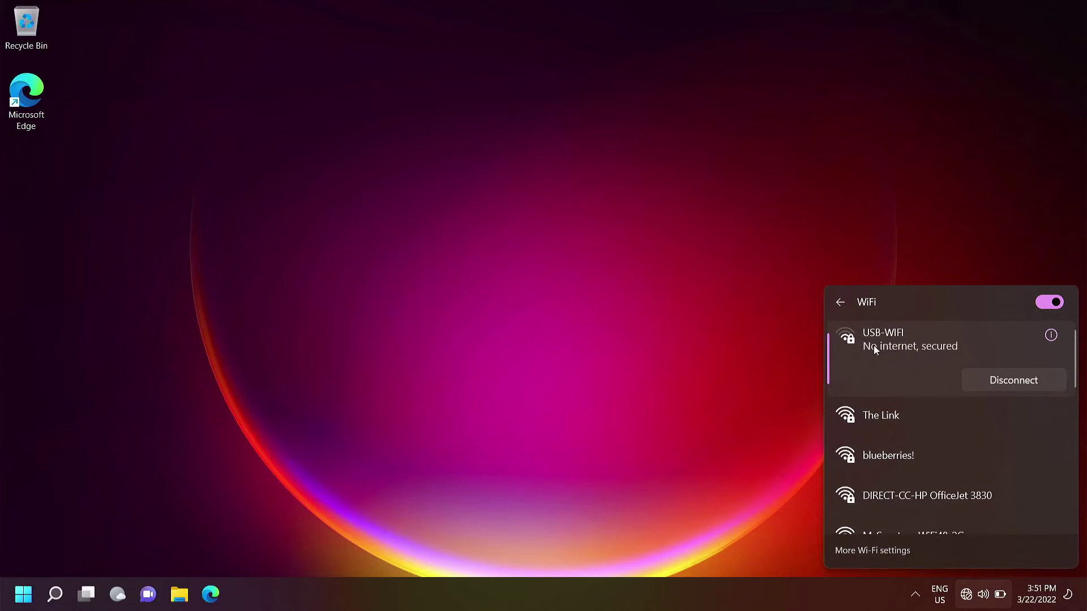
pyautogui.click(20, 598)
# Launch Command Prompt via cmd and run ipconfig /all to confirm the 172.16.0.50 lease
pyautogui.write('cmd')
pyautogui.press('Return')
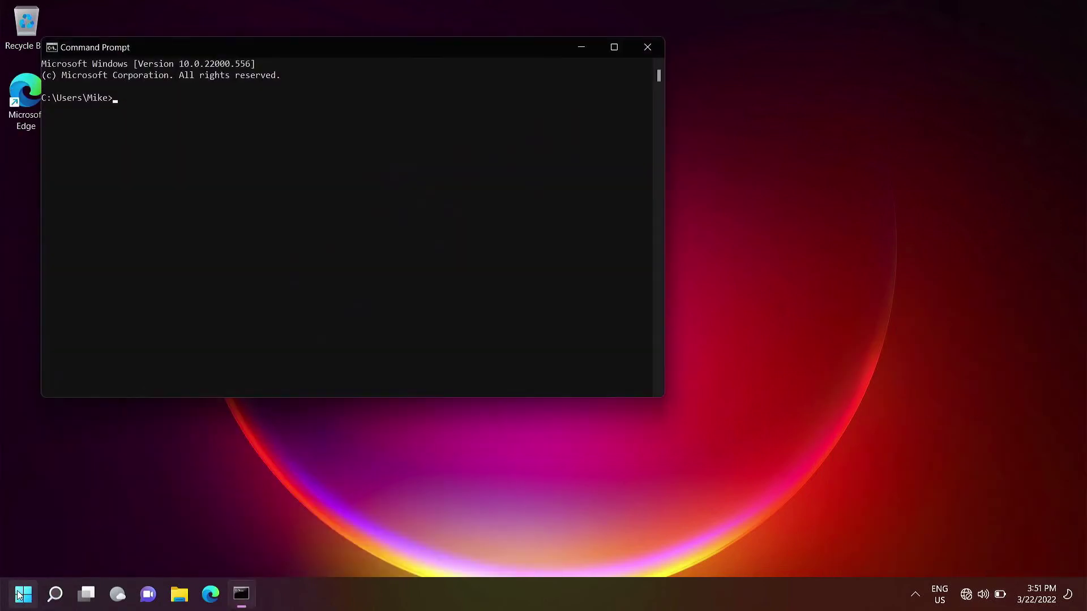
pyautogui.write('ipconfig /all')
pyautogui.press('Return')
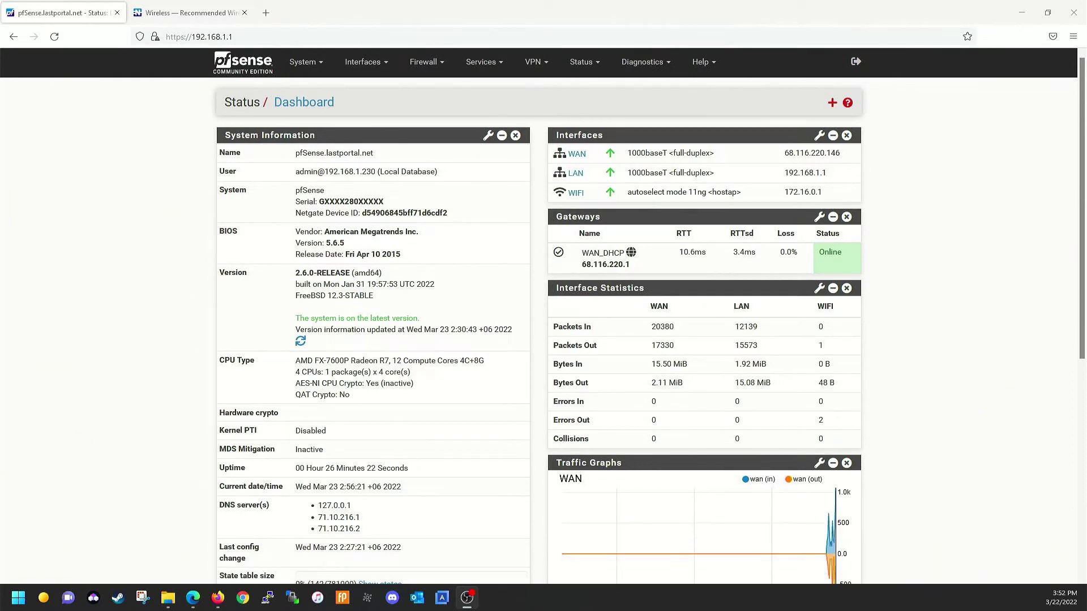
# Copy the LAN tab's Default allow LAN to any rule onto the WIFI interface
pyautogui.click(416, 63)
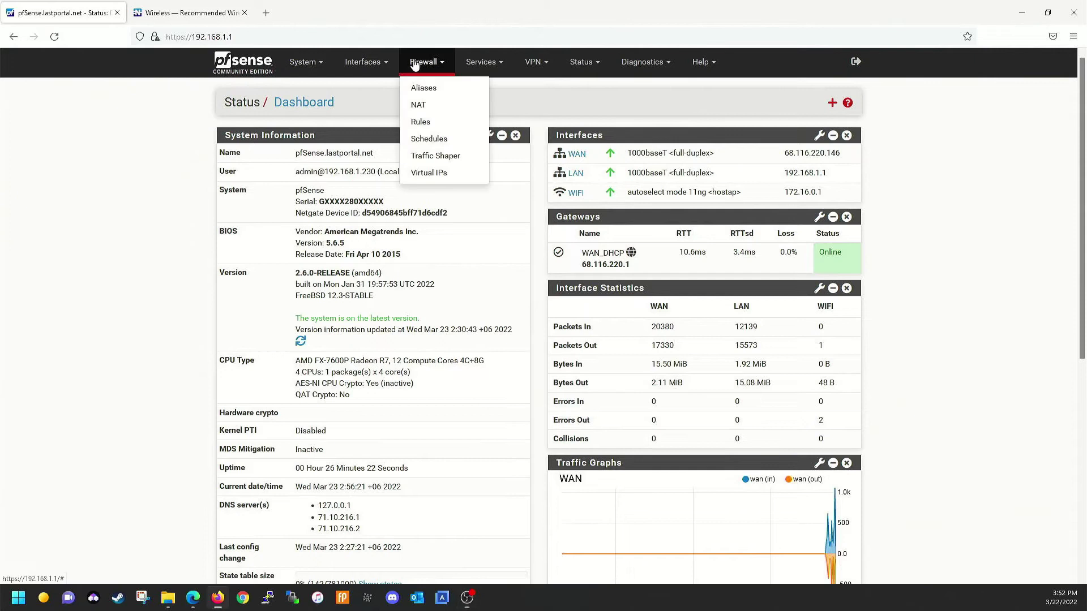
pyautogui.click(422, 121)
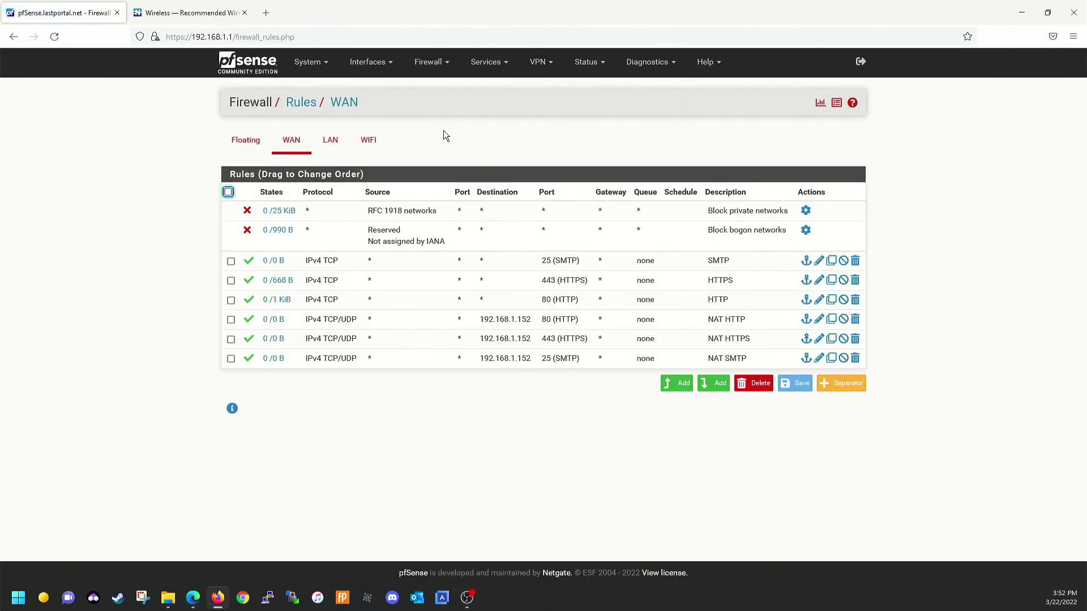
pyautogui.click(336, 145)
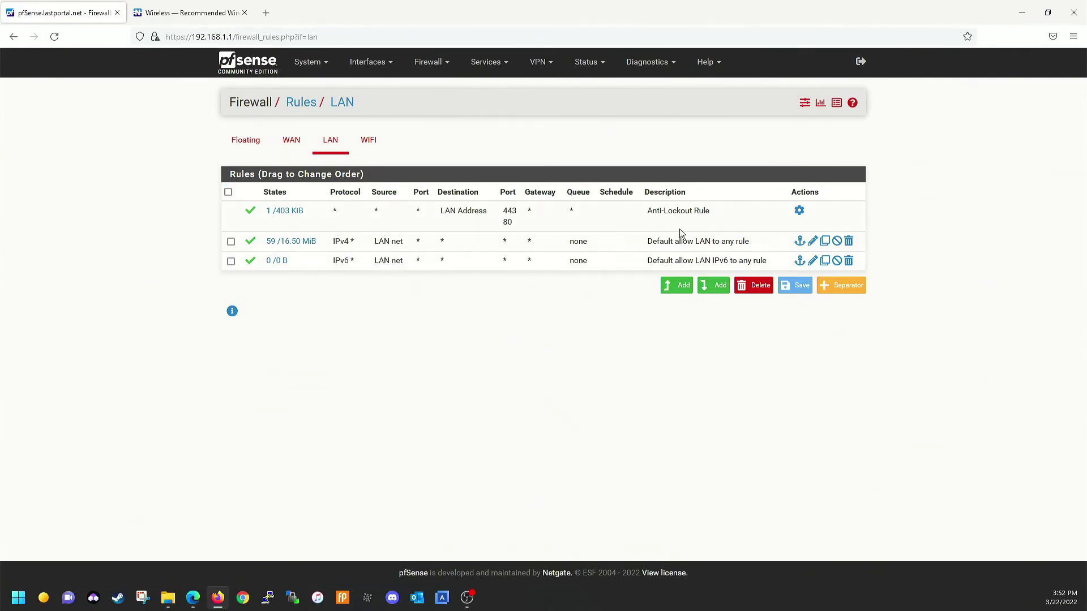
pyautogui.click(824, 246)
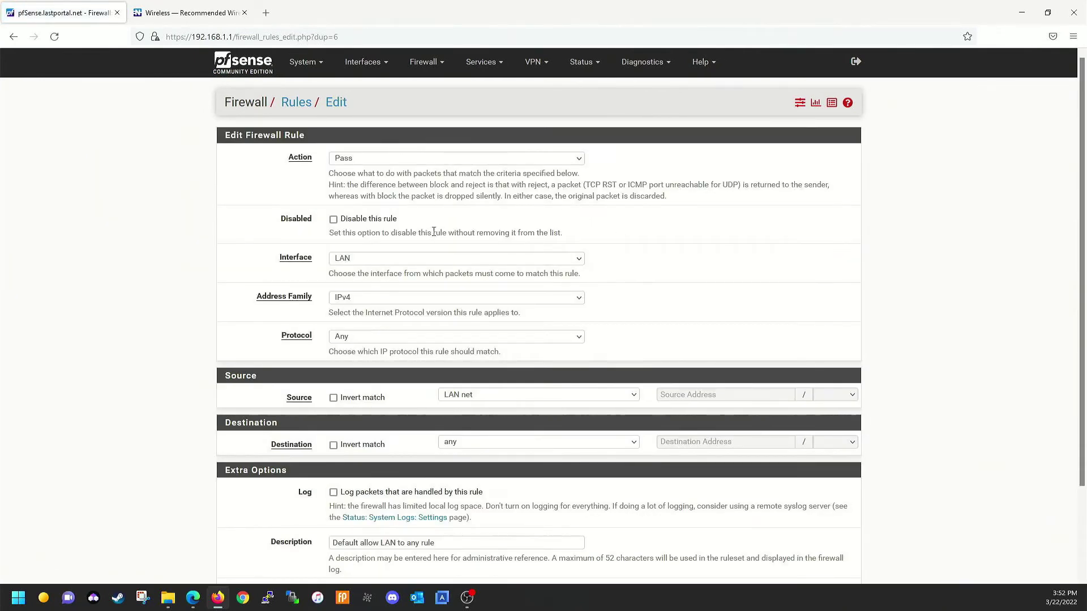
pyautogui.click(416, 258)
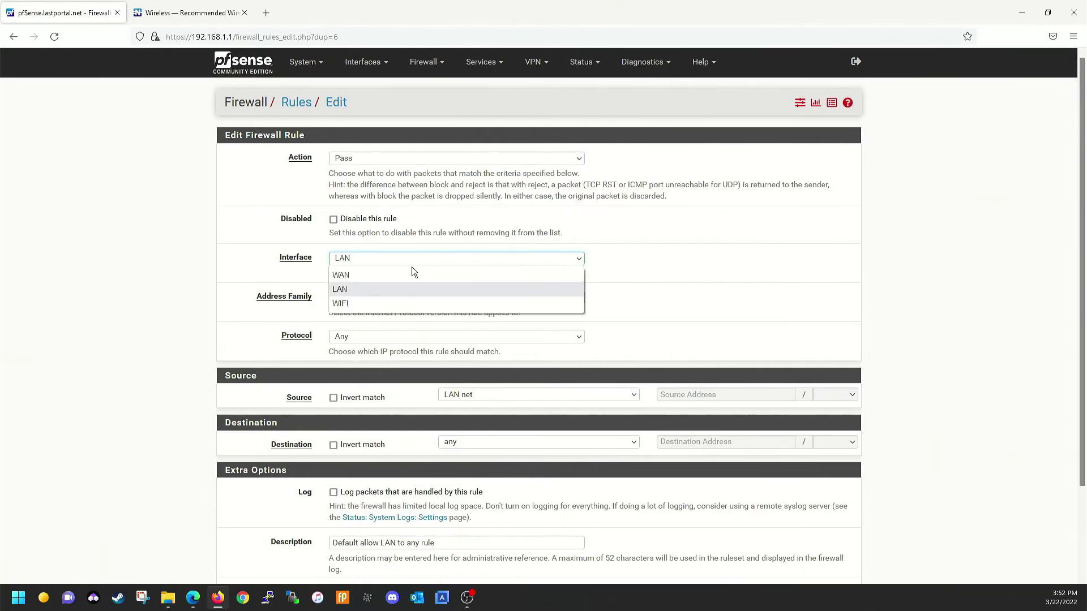
pyautogui.click(380, 304)
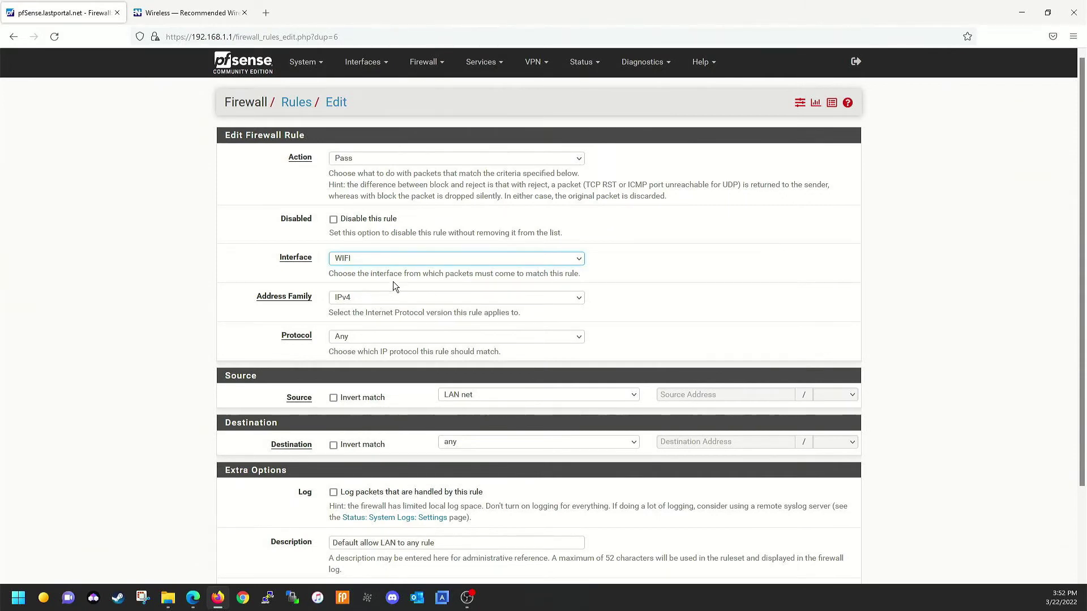
# Set the rule's source to WIFI net, describe it 'Default allow WIFI to any rule', and save
pyautogui.scroll(-3, 432, 282)
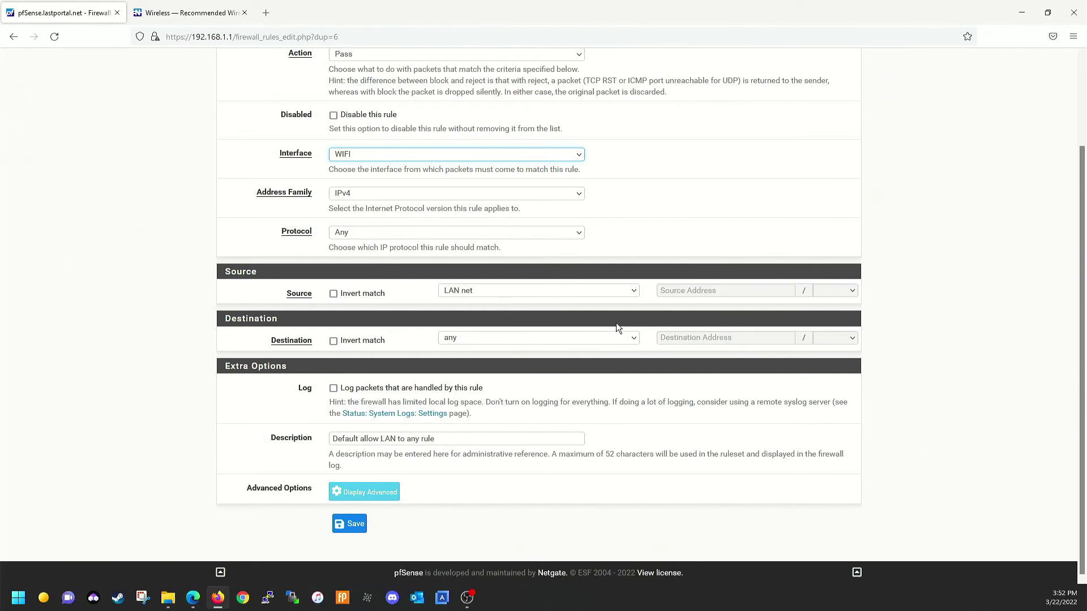
pyautogui.click(605, 294)
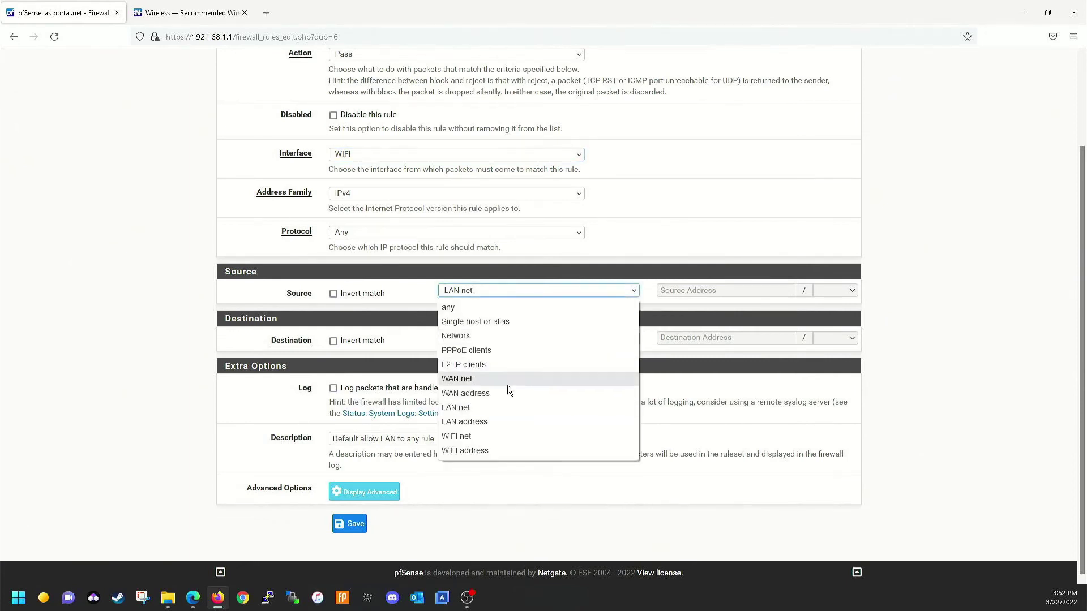
pyautogui.click(475, 436)
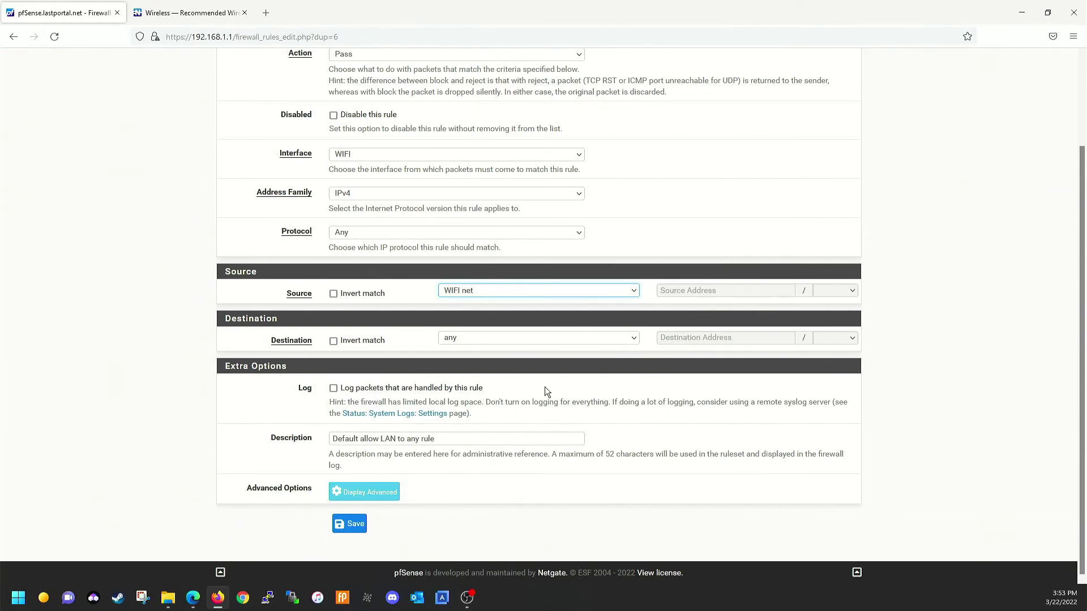
pyautogui.click(397, 440)
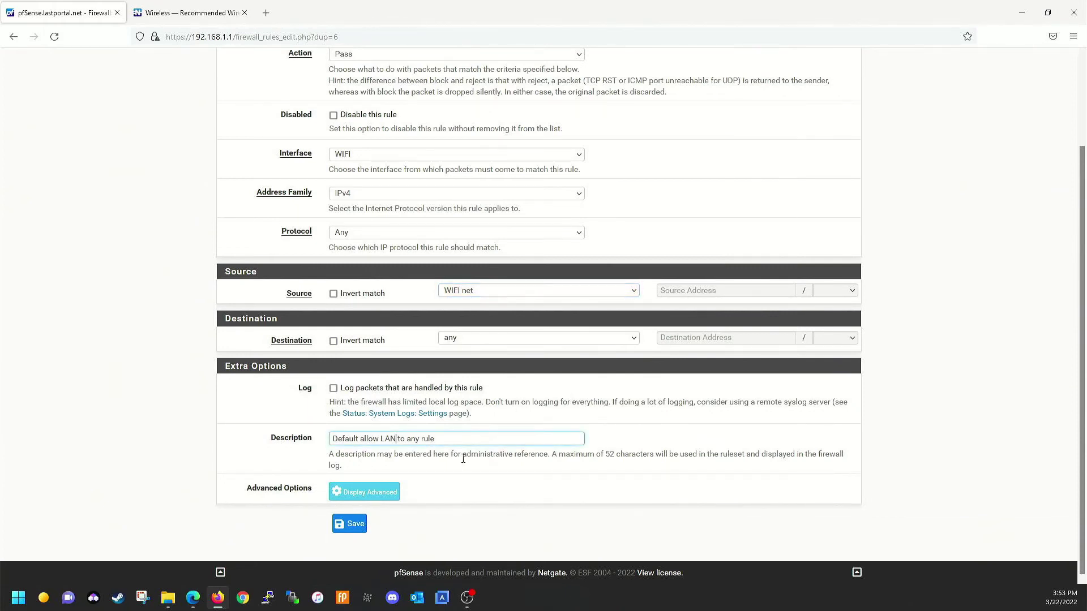
pyautogui.press('BackSpace')
pyautogui.press('BackSpace')
pyautogui.press('BackSpace')
pyautogui.write('WIFI')
pyautogui.scroll(3, 511, 367)
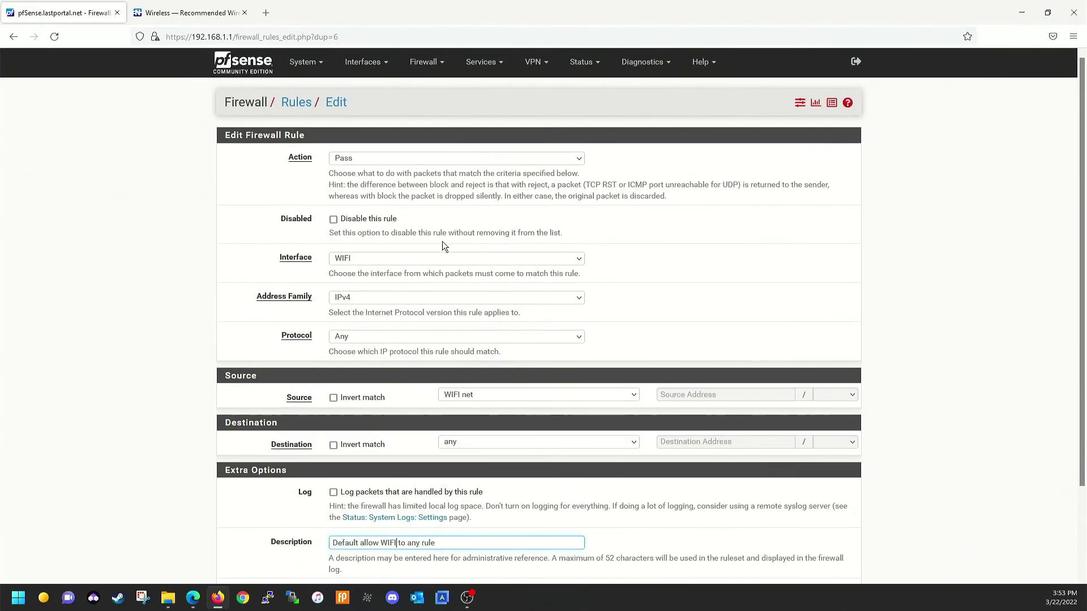
pyautogui.scroll(-3, 442, 243)
pyautogui.click(352, 525)
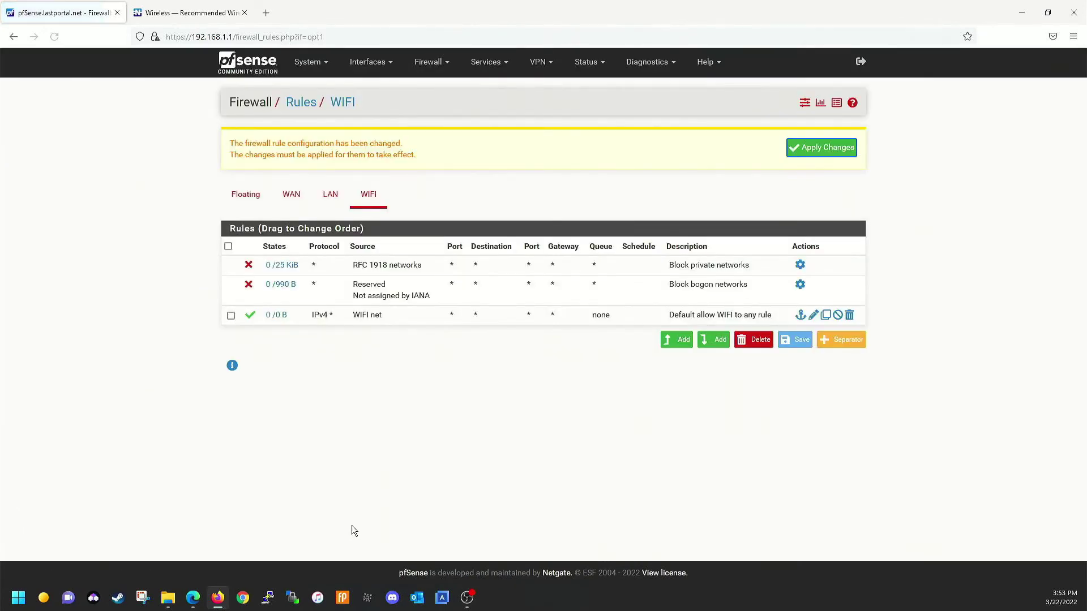
# Apply the firewall changes and view the WIFI rules tab with the allow-to-any rule passing traffic
pyautogui.click(834, 150)
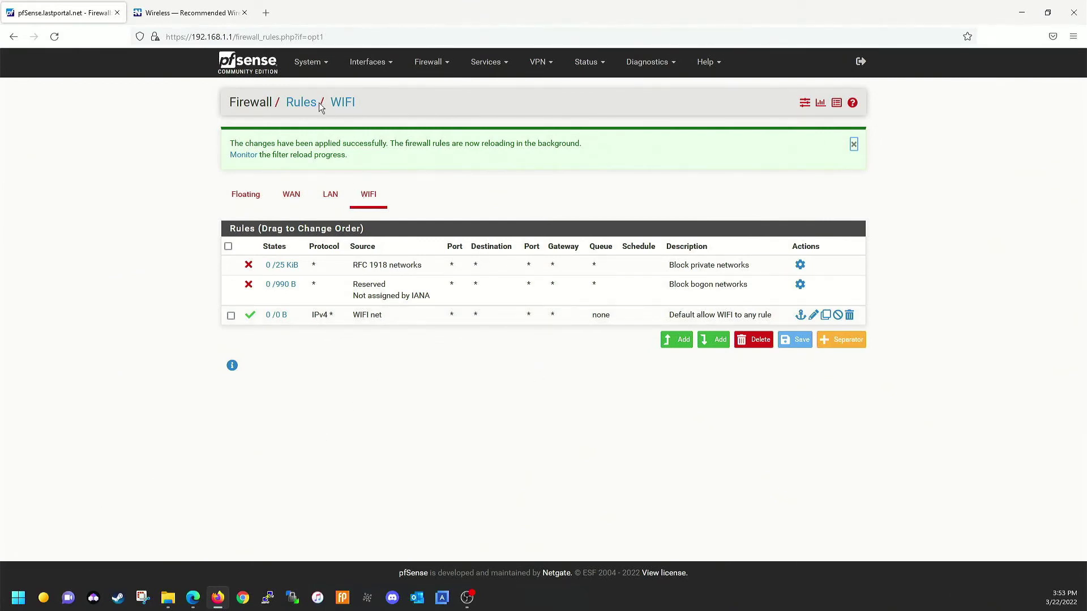
pyautogui.click(422, 65)
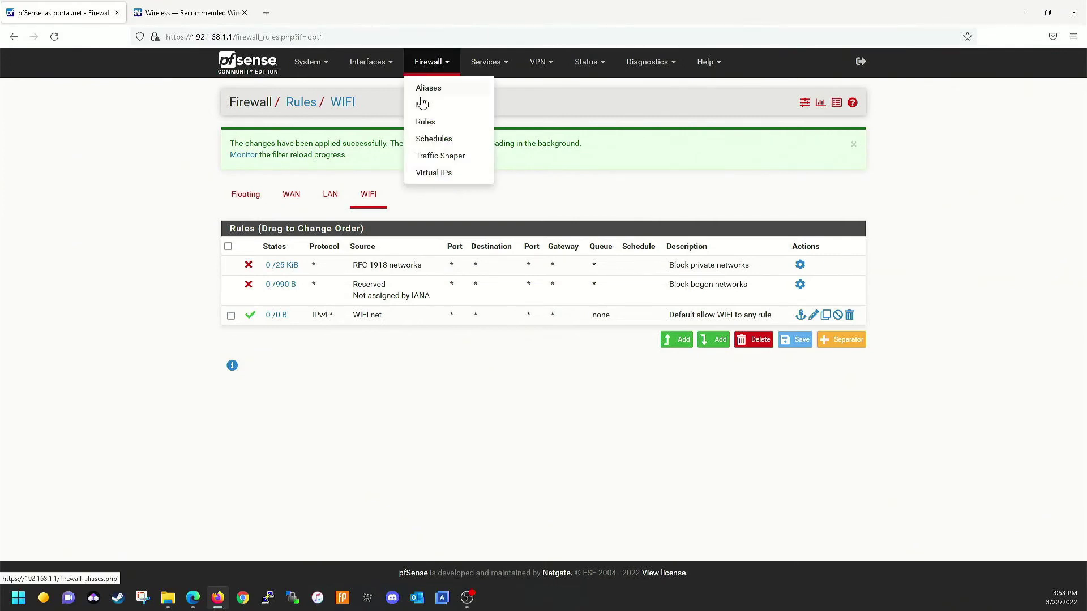
pyautogui.click(424, 122)
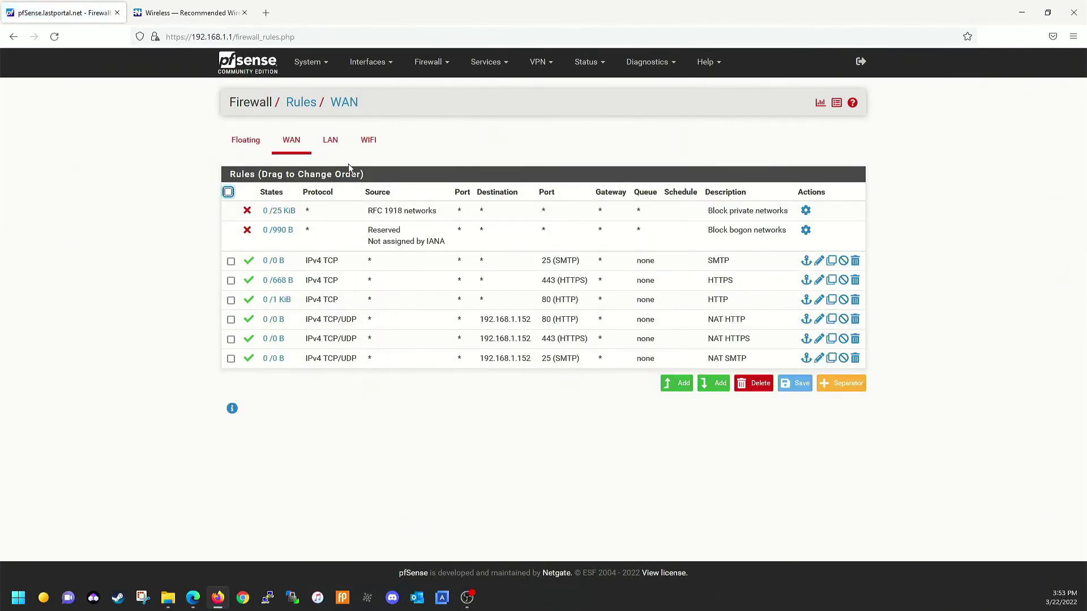
pyautogui.click(365, 143)
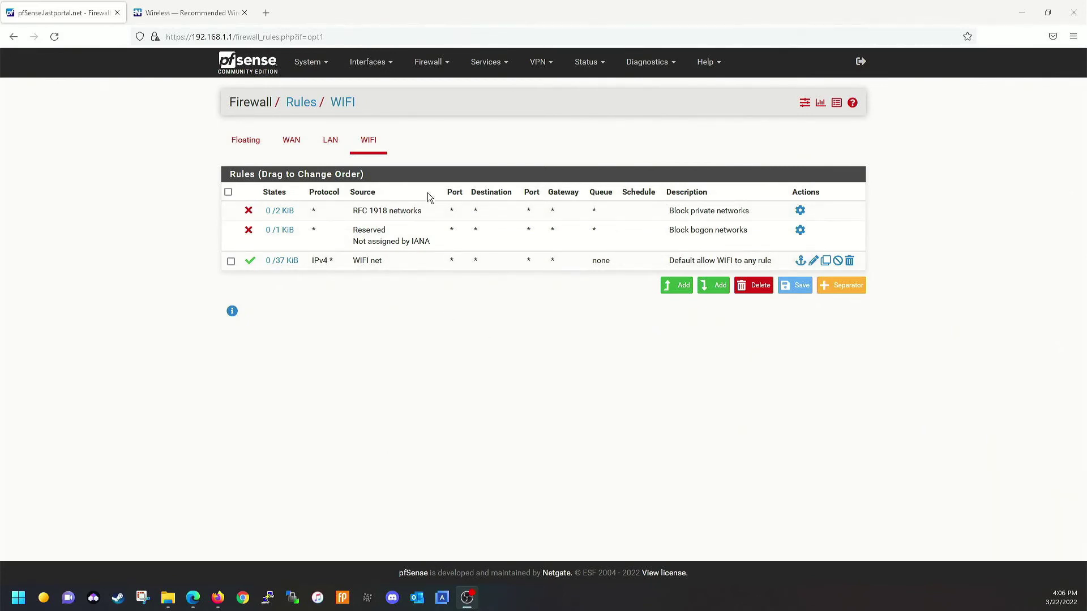
# Uncheck Block private networks and loopback addresses on the WIFI interface, then save and apply
pyautogui.click(370, 62)
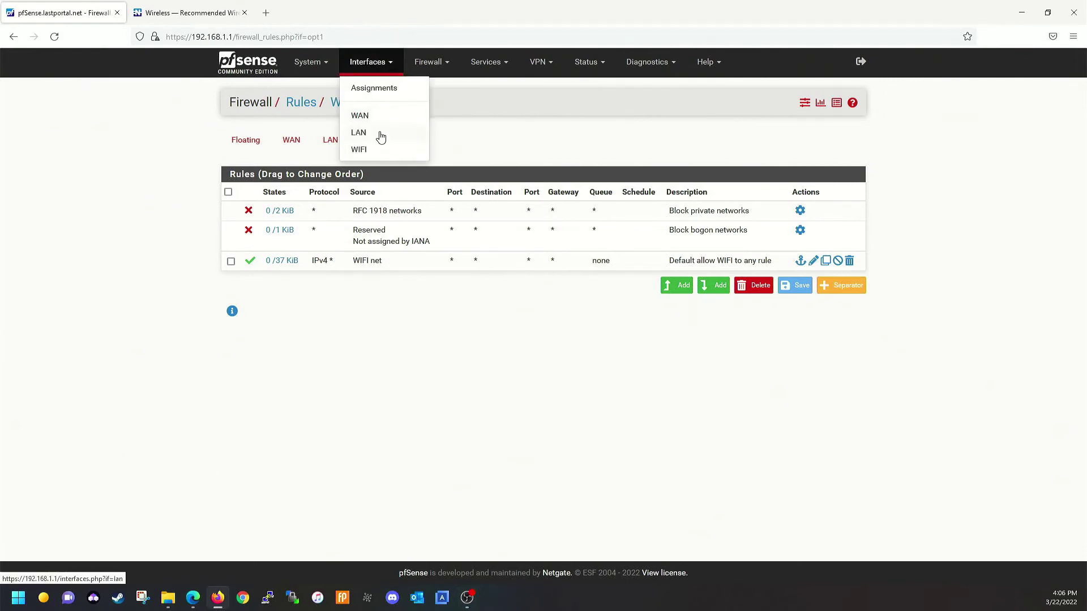
pyautogui.click(378, 151)
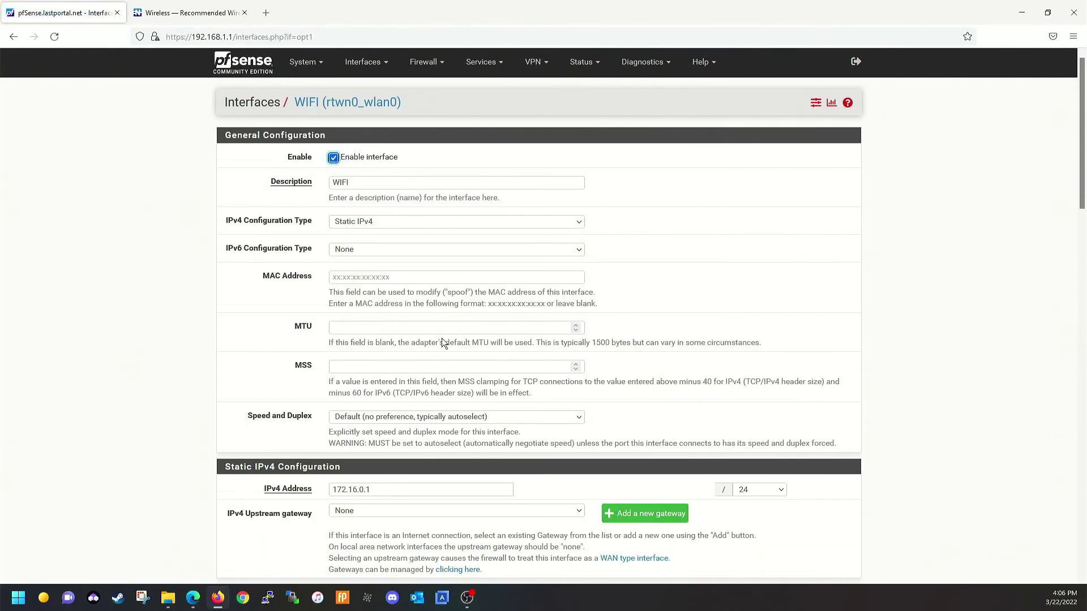
pyautogui.scroll(-7, 442, 338)
pyautogui.scroll(-13, 442, 340)
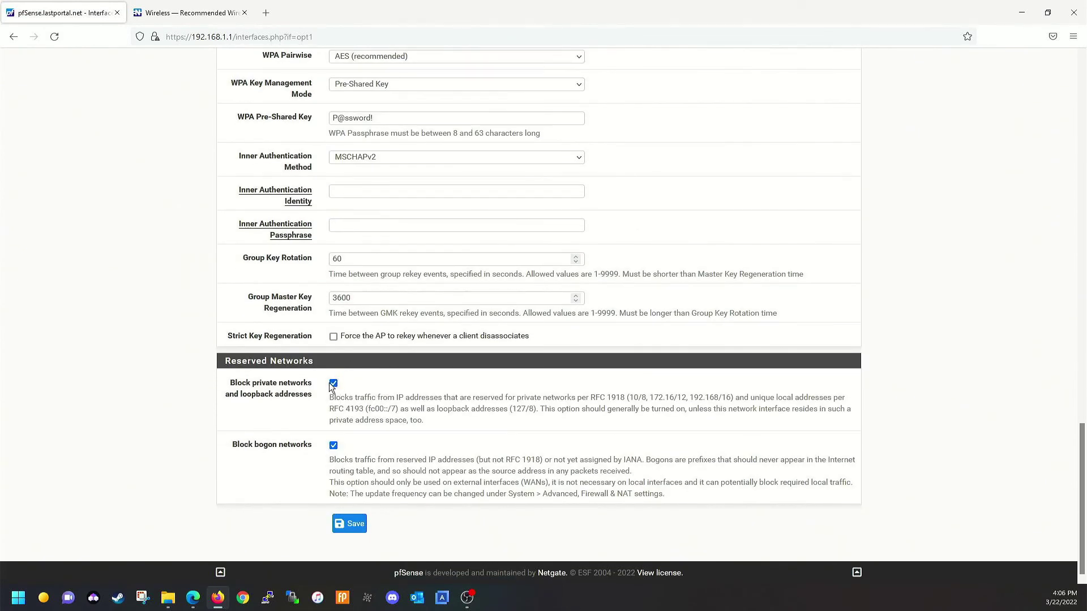
pyautogui.click(333, 384)
pyautogui.click(356, 524)
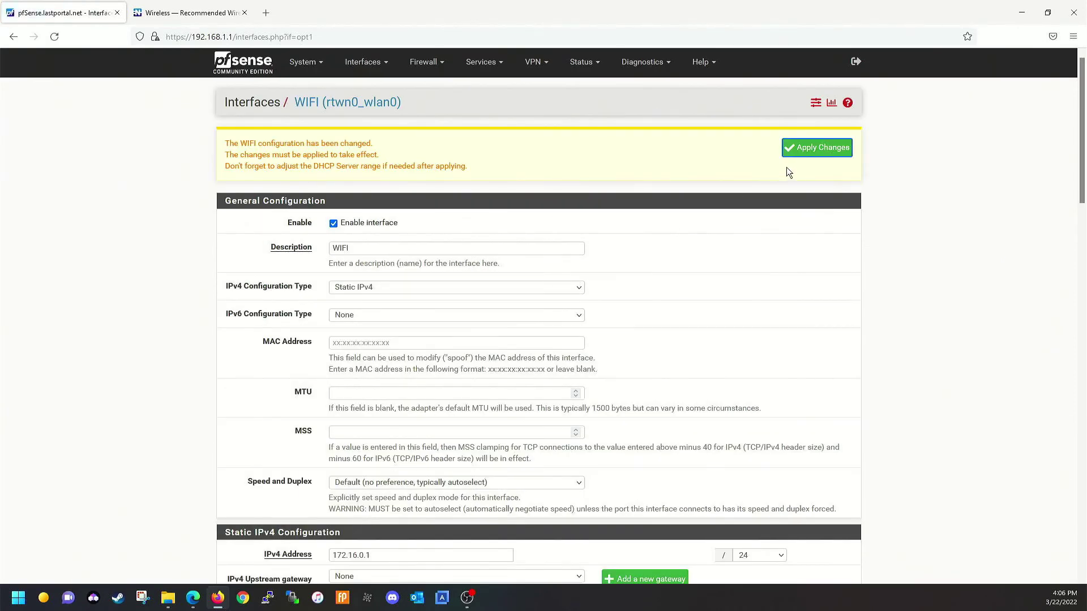
pyautogui.click(801, 154)
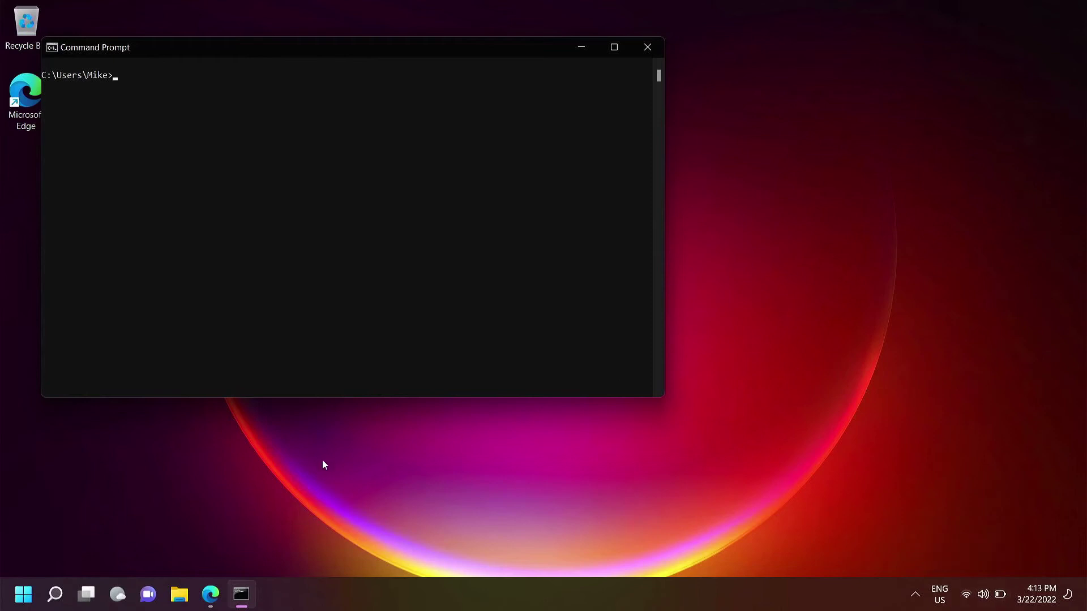
# Ping 8.8.8.8 from Command Prompt, getting 4 of 4 replies with 0% loss
pyautogui.write('ping 8.8.8.8')
pyautogui.press('Return')
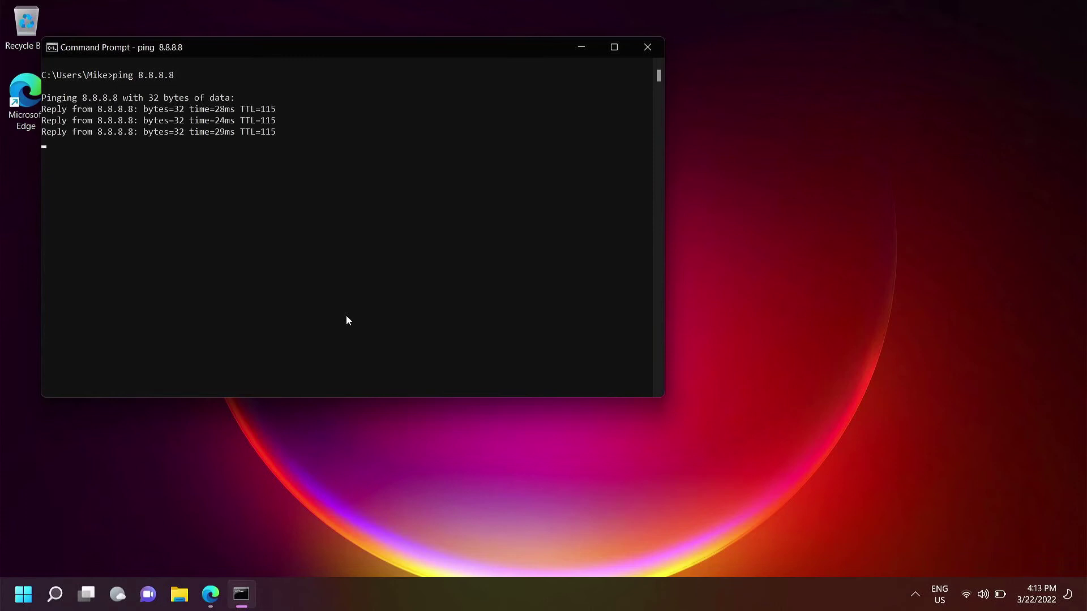
pyautogui.click(210, 594)
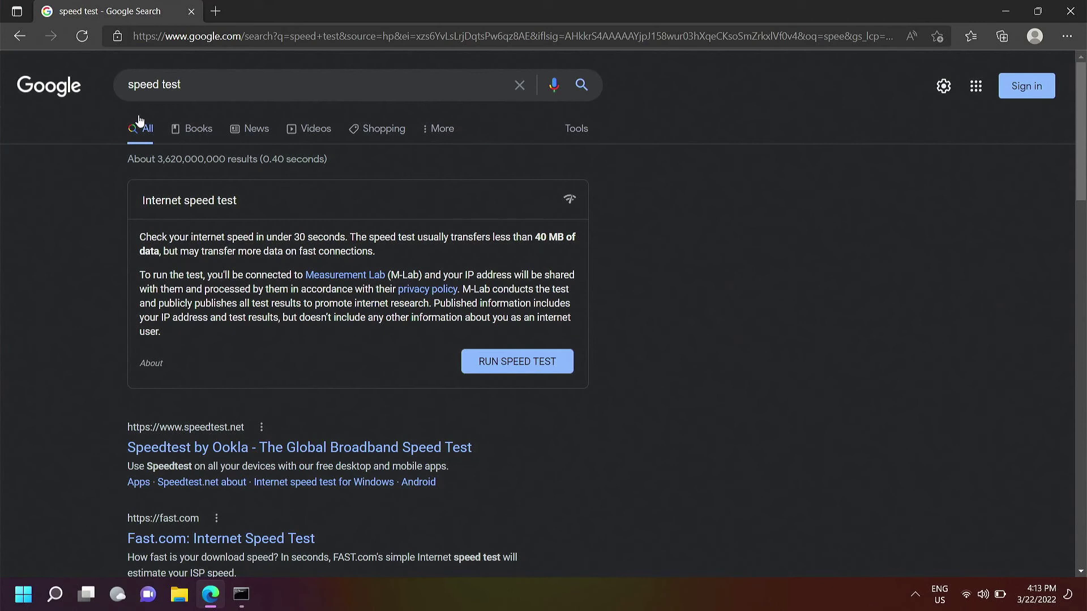
# Run Google's internet speed test in Edge
pyautogui.click(503, 365)
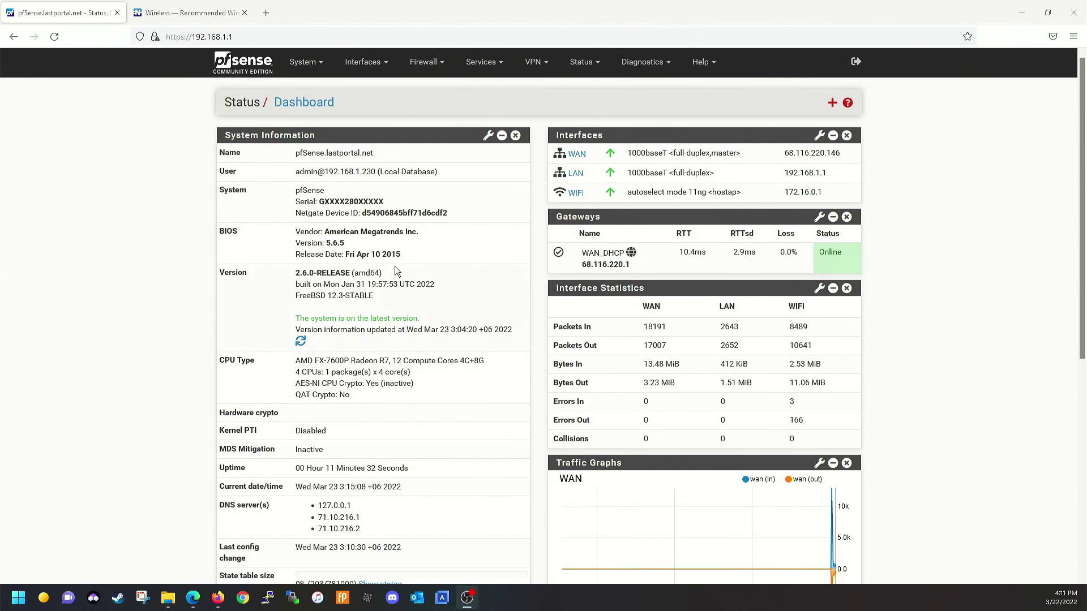
# Go to Interfaces > Assignments and view the Wireless interfaces list
pyautogui.click(372, 68)
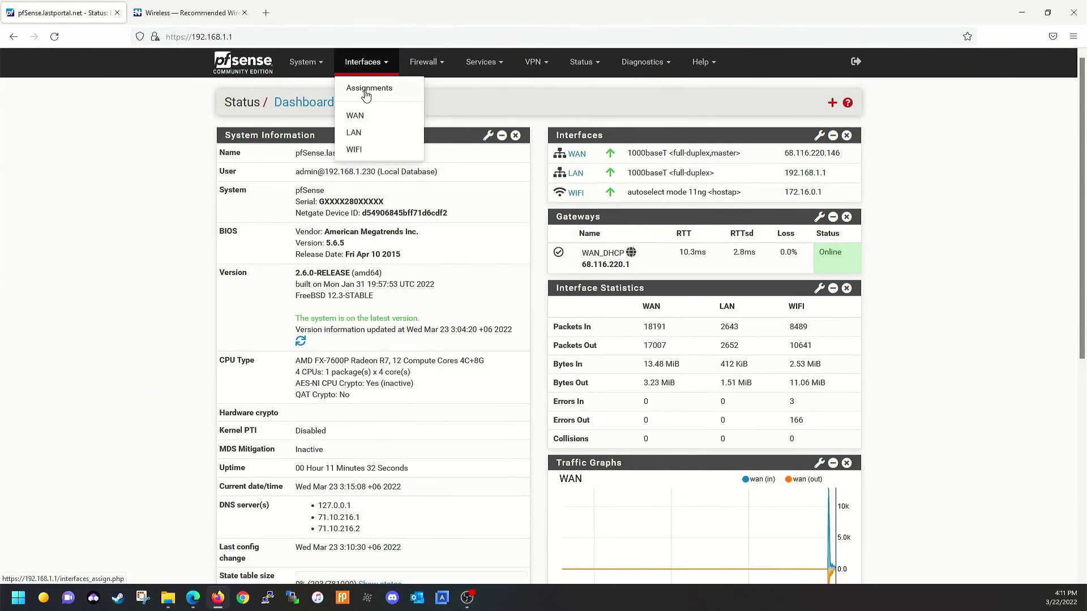
pyautogui.click(366, 91)
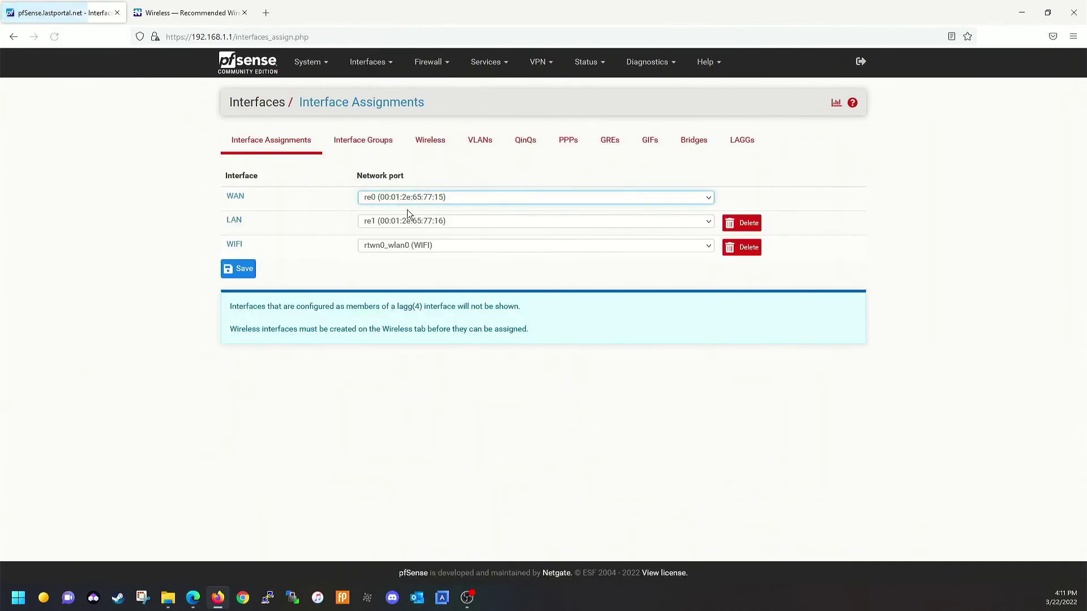
pyautogui.click(431, 141)
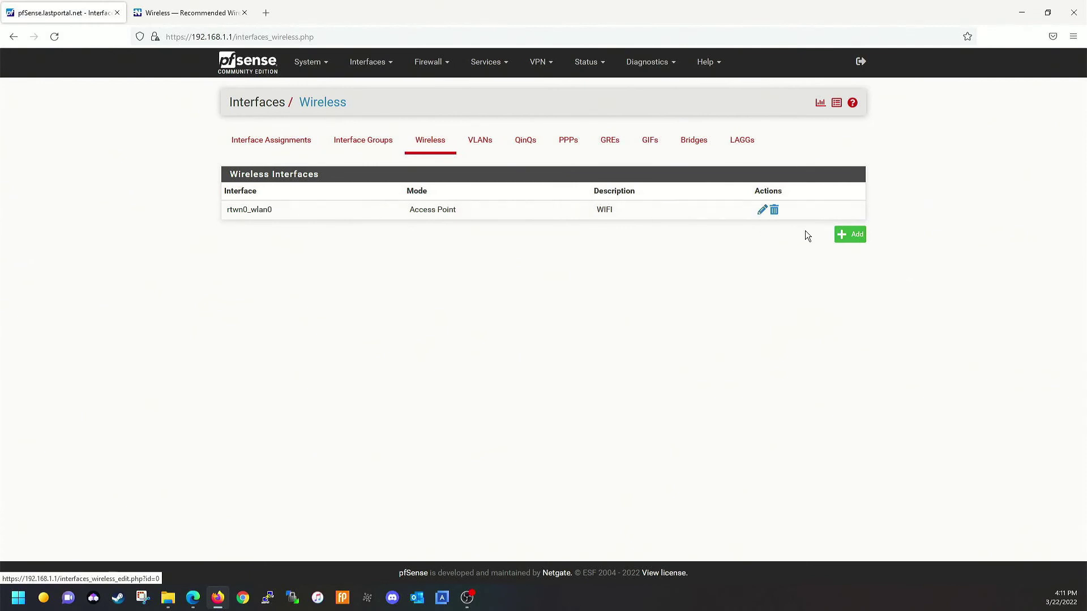
# Start a new wireless interface in Access Point mode, then abandon it for the assignments table
pyautogui.click(843, 234)
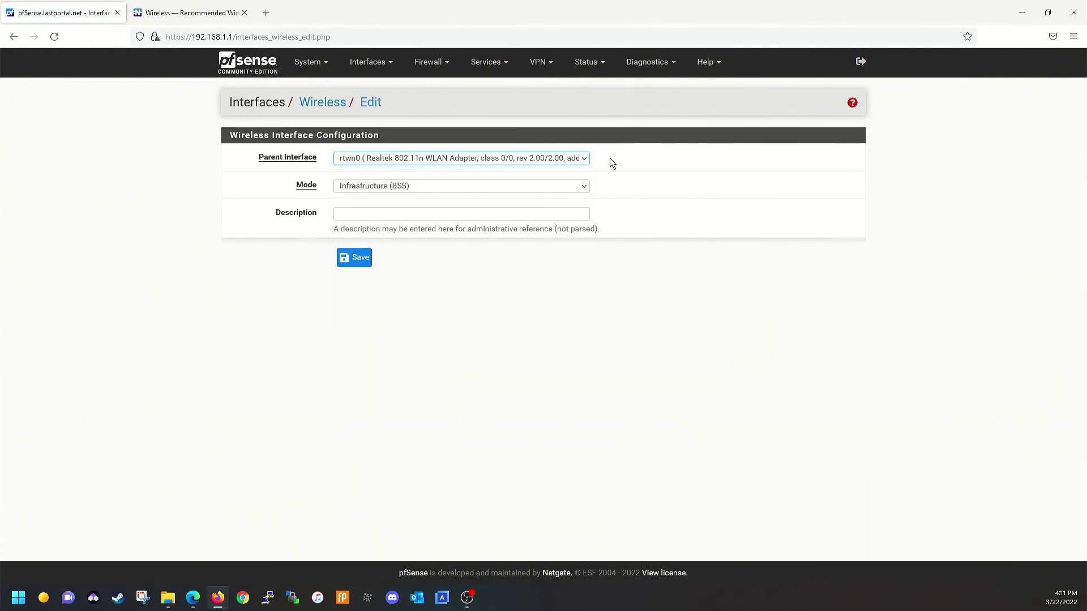
pyautogui.click(436, 185)
pyautogui.click(374, 228)
pyautogui.click(373, 214)
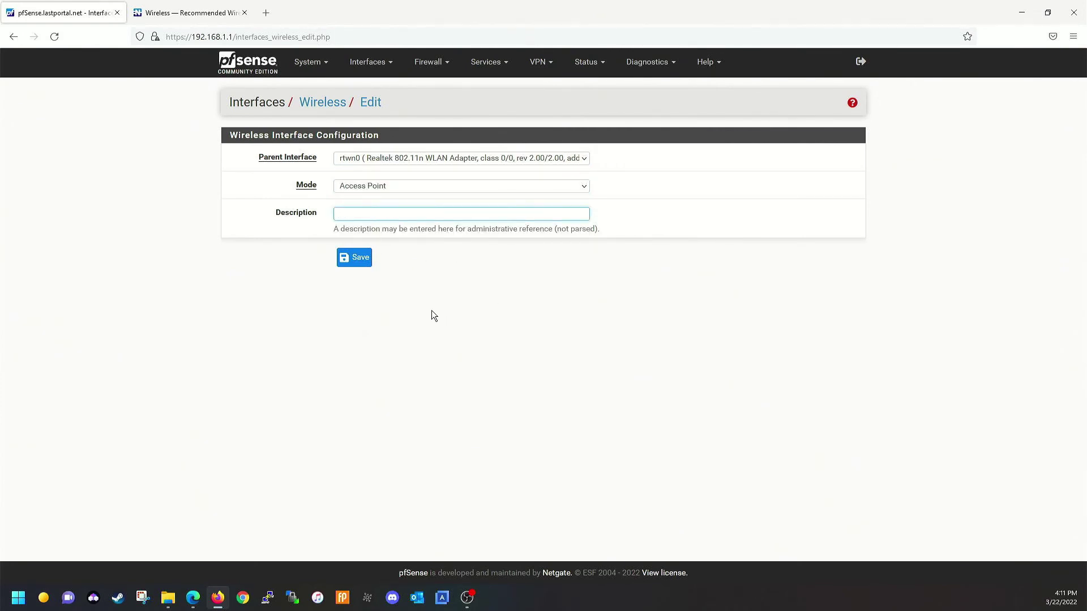
pyautogui.click(331, 110)
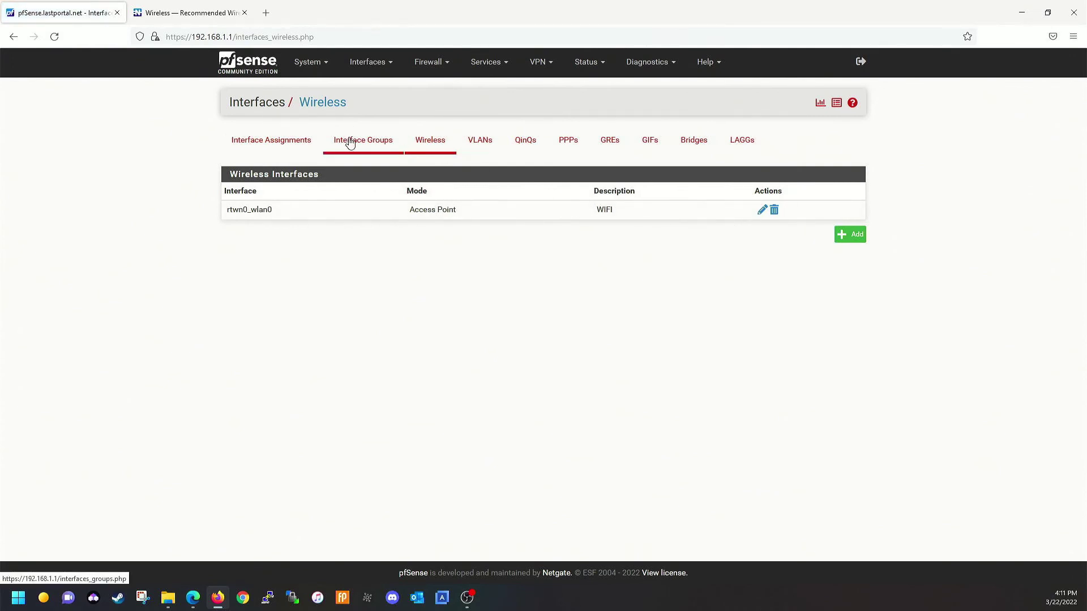
pyautogui.click(275, 145)
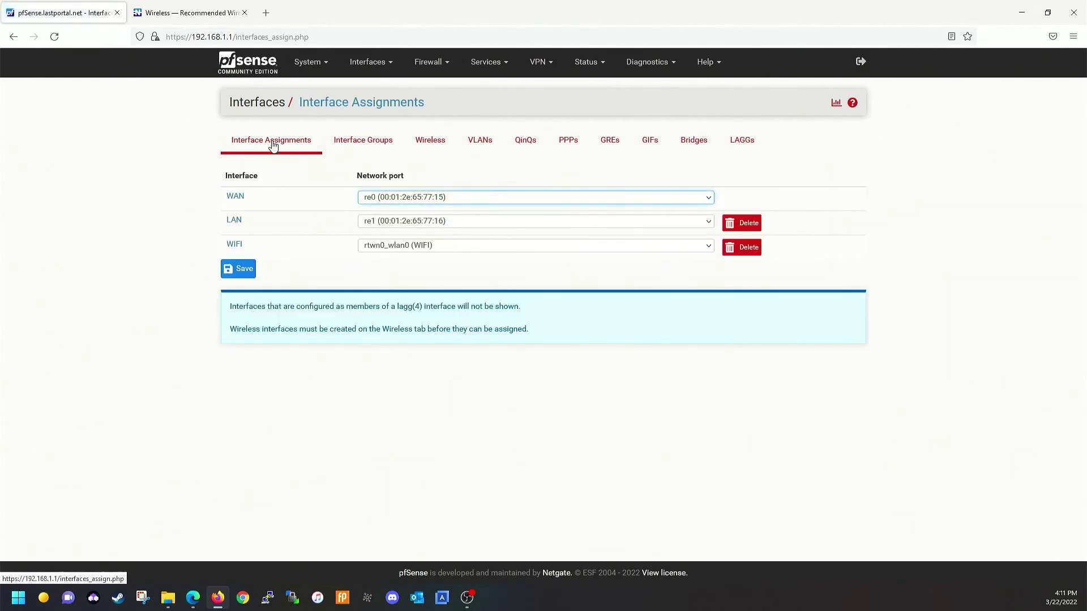